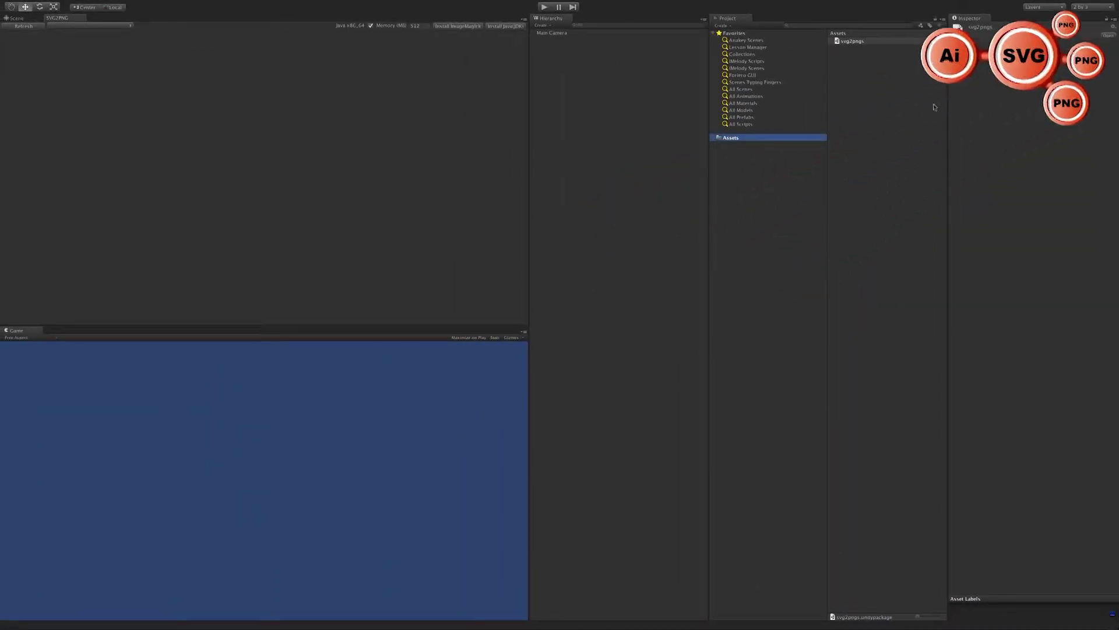
# Import all files of svg2pngs.unitypackage into the Unity project.
pyautogui.doubleClick(852, 42)
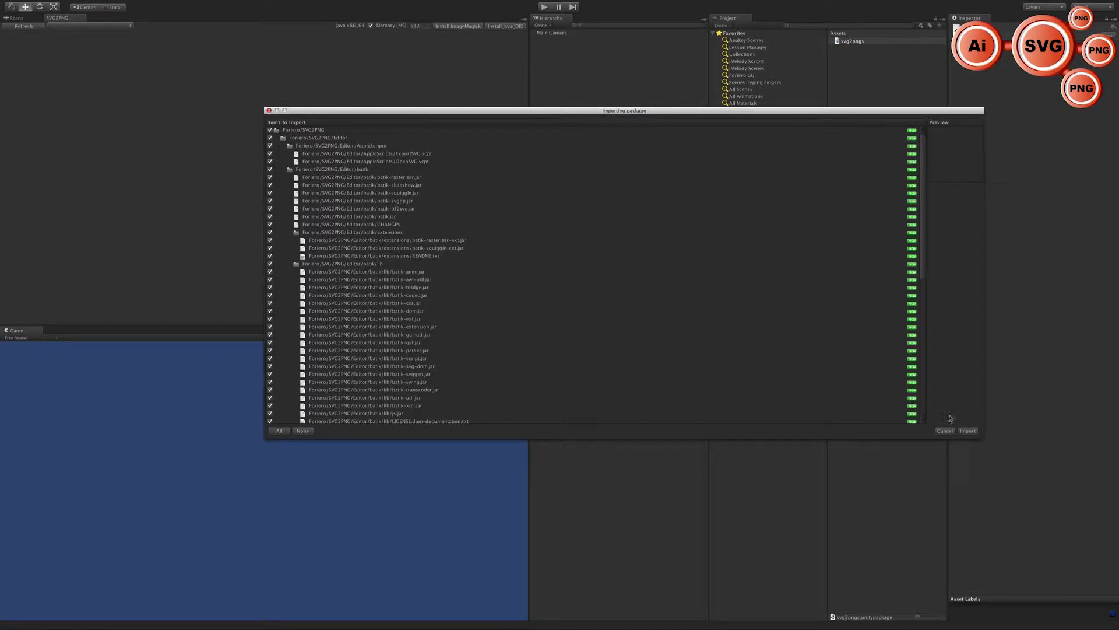
pyautogui.click(967, 431)
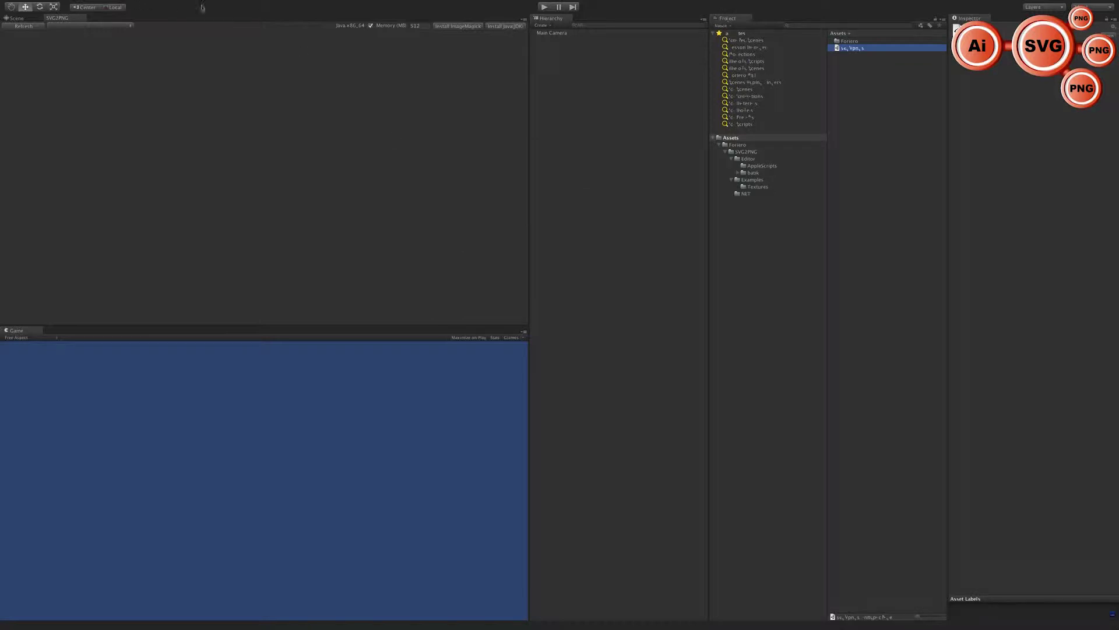
pyautogui.click(240, 5)
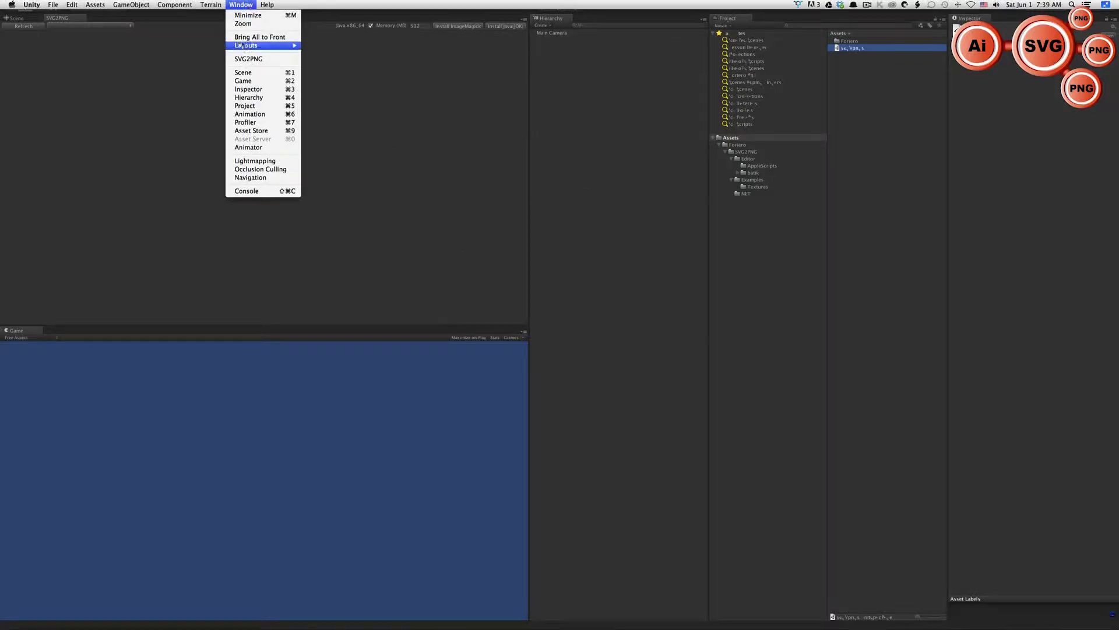
pyautogui.moveTo(239, 44)
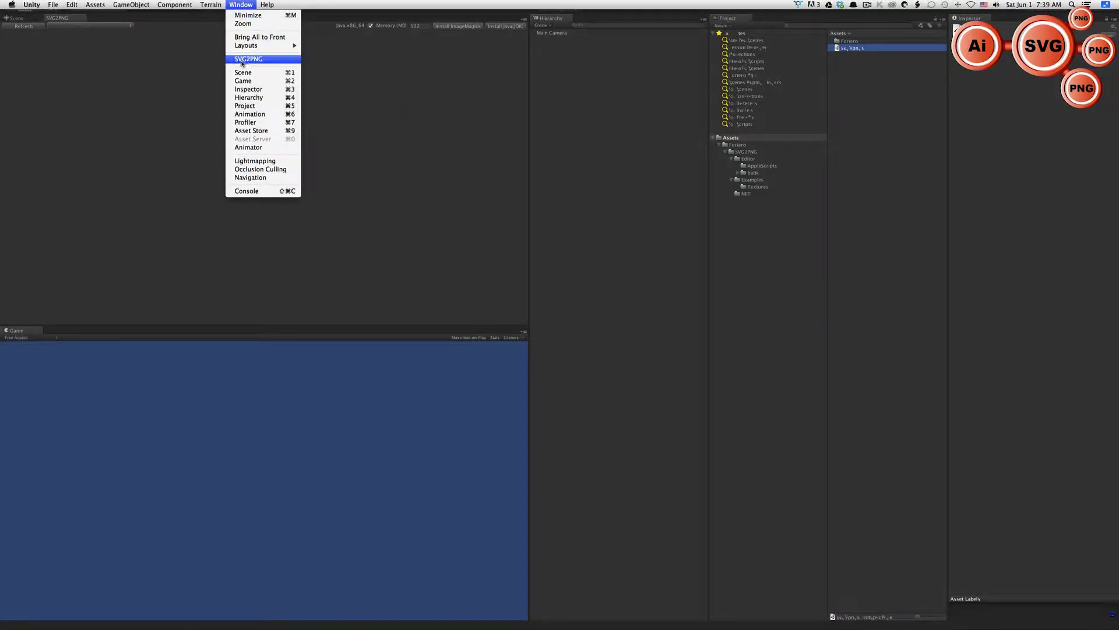
pyautogui.click(244, 60)
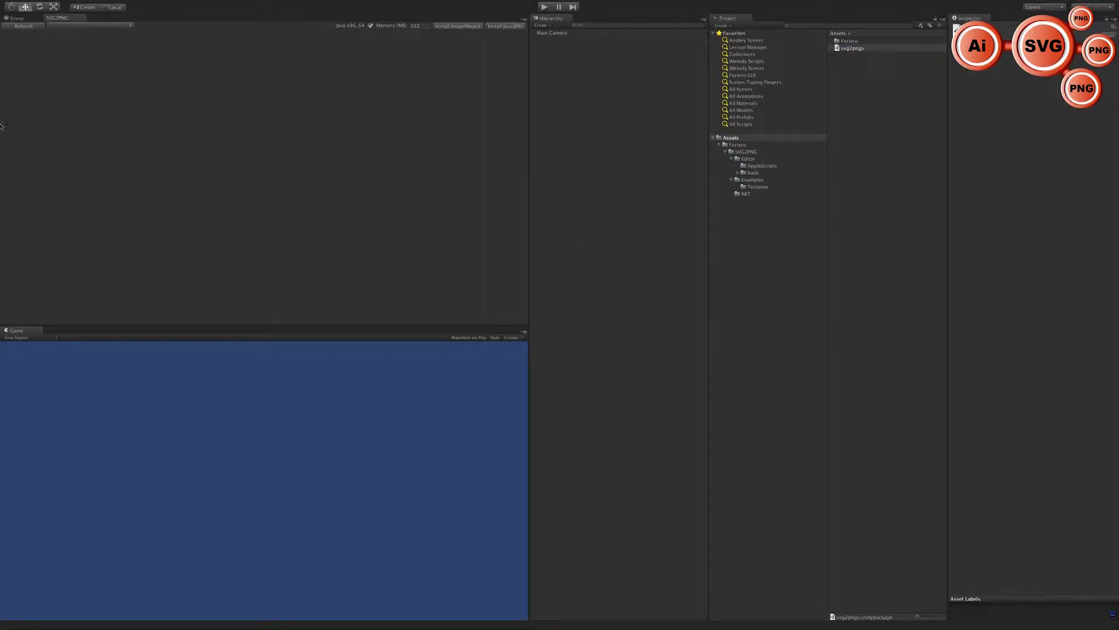
pyautogui.moveTo(58, 18); pyautogui.dragTo(260, 175)
pyautogui.moveTo(48, 2); pyautogui.dragTo(478, 192)
pyautogui.moveTo(239, 41); pyautogui.dragTo(55, 20)
# Launch Illustrator and set up a new 2000 × 2000 px RGB document named 'test'.
pyautogui.hotkey('ctrl', 'Right')
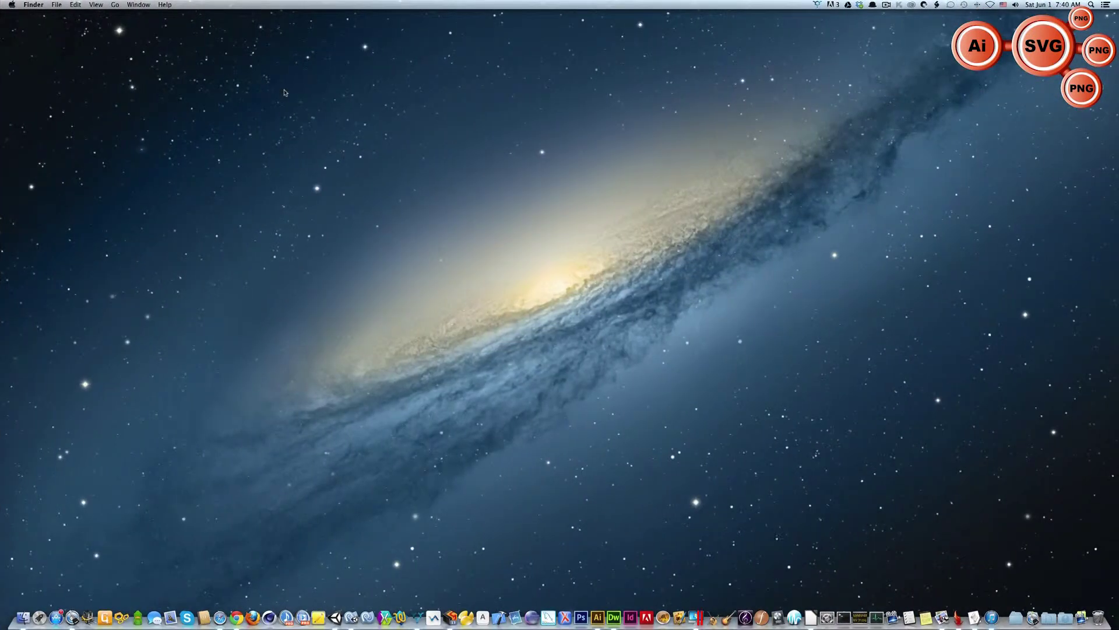
pyautogui.click(597, 617)
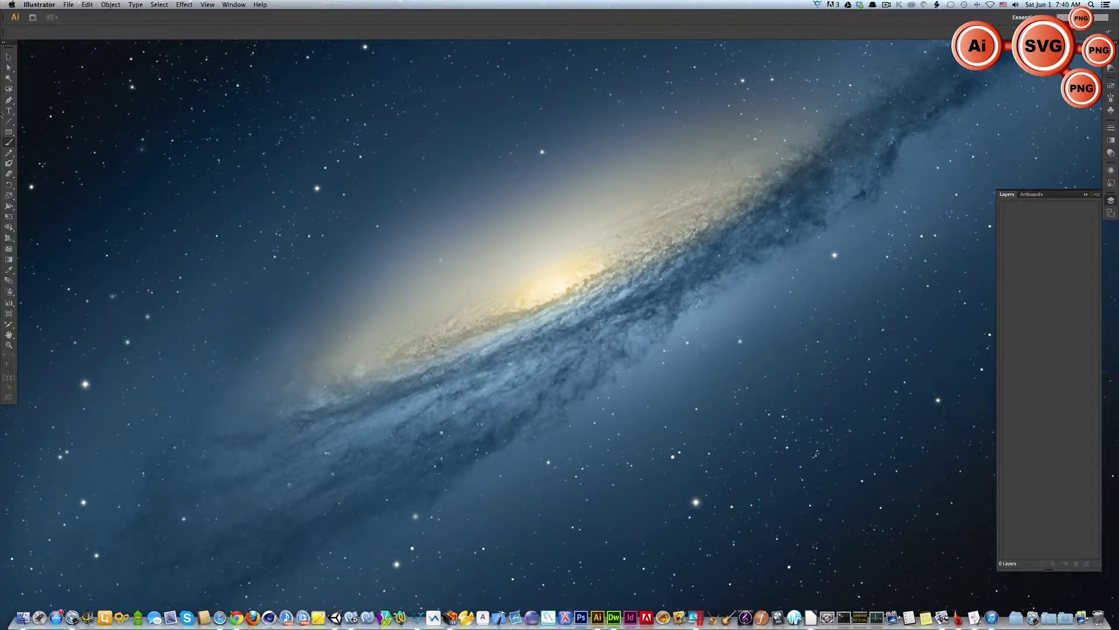
pyautogui.click(75, 6)
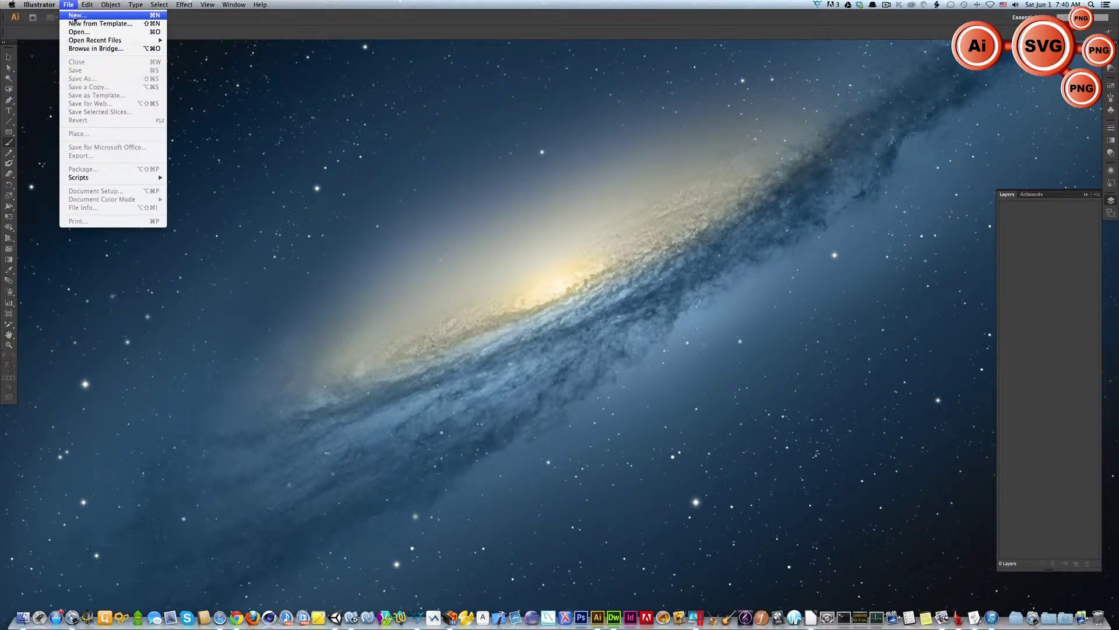
pyautogui.click(77, 15)
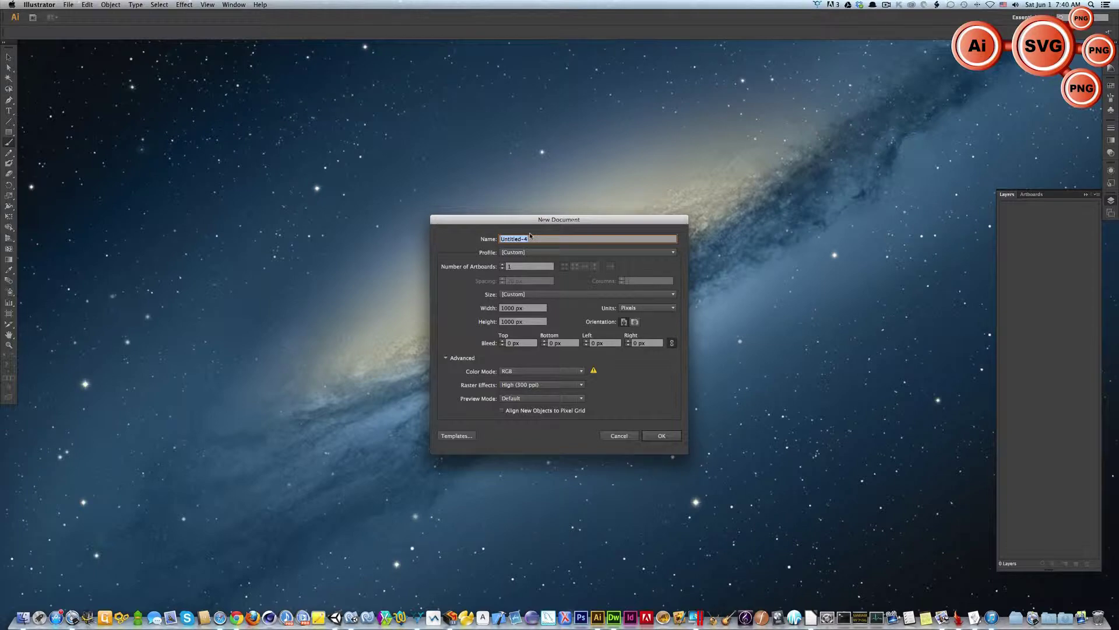
pyautogui.write('text')
pyautogui.click(512, 373)
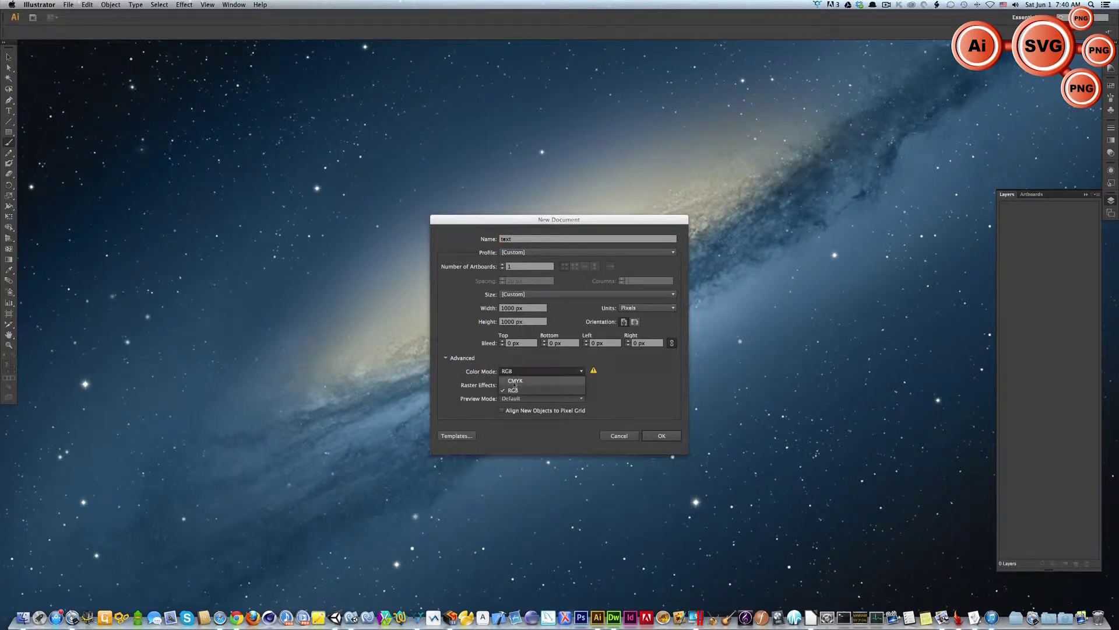
pyautogui.click(508, 385)
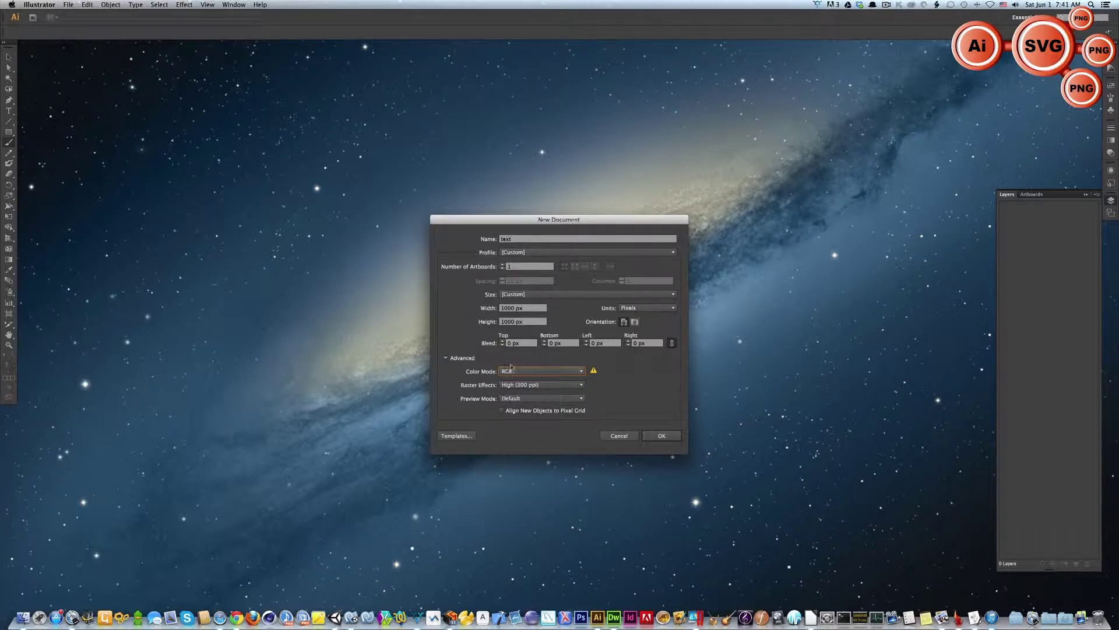
# Create the document and paint circled numbers 1, 2 and 3 across the artboard's top.
pyautogui.click(647, 436)
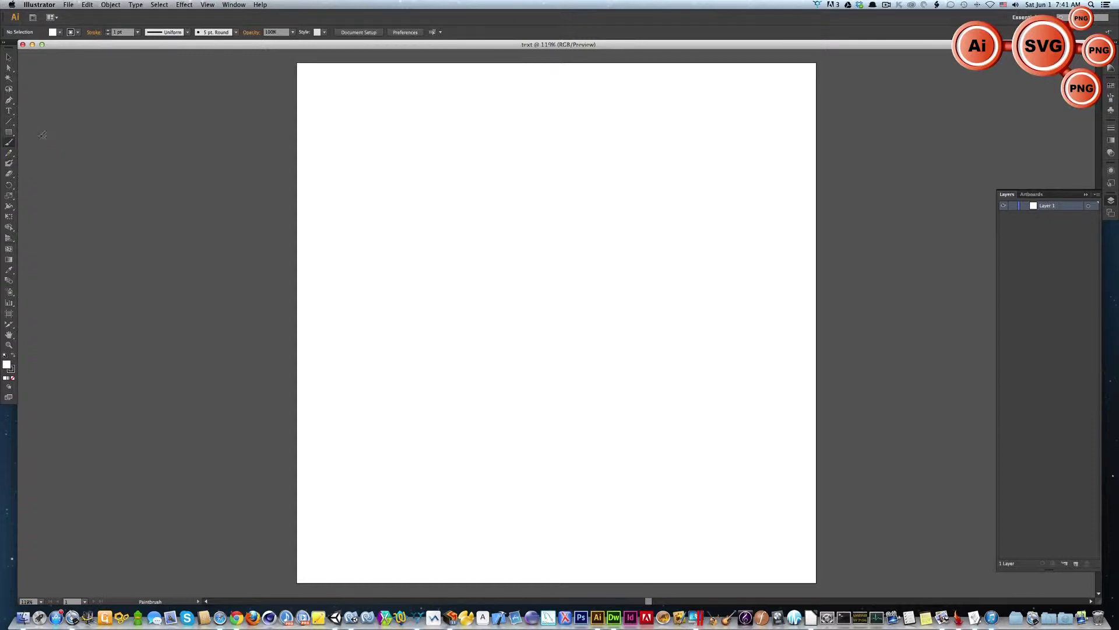
pyautogui.moveTo(335, 128)
pyautogui.mouseDown()
pyautogui.moveTo(353, 119)
pyautogui.moveTo(353, 132)
pyautogui.mouseUp()
pyautogui.moveTo(357, 107)
pyautogui.mouseDown()
pyautogui.moveTo(333, 138)
pyautogui.moveTo(379, 111)
pyautogui.moveTo(448, 129)
pyautogui.mouseUp()
pyautogui.moveTo(451, 106)
pyautogui.mouseDown()
pyautogui.moveTo(426, 108)
pyautogui.moveTo(460, 139)
pyautogui.moveTo(459, 106)
pyautogui.moveTo(521, 130)
pyautogui.mouseUp()
pyautogui.moveTo(548, 110)
pyautogui.mouseDown()
pyautogui.moveTo(504, 121)
pyautogui.moveTo(561, 130)
pyautogui.moveTo(522, 111)
pyautogui.mouseUp()
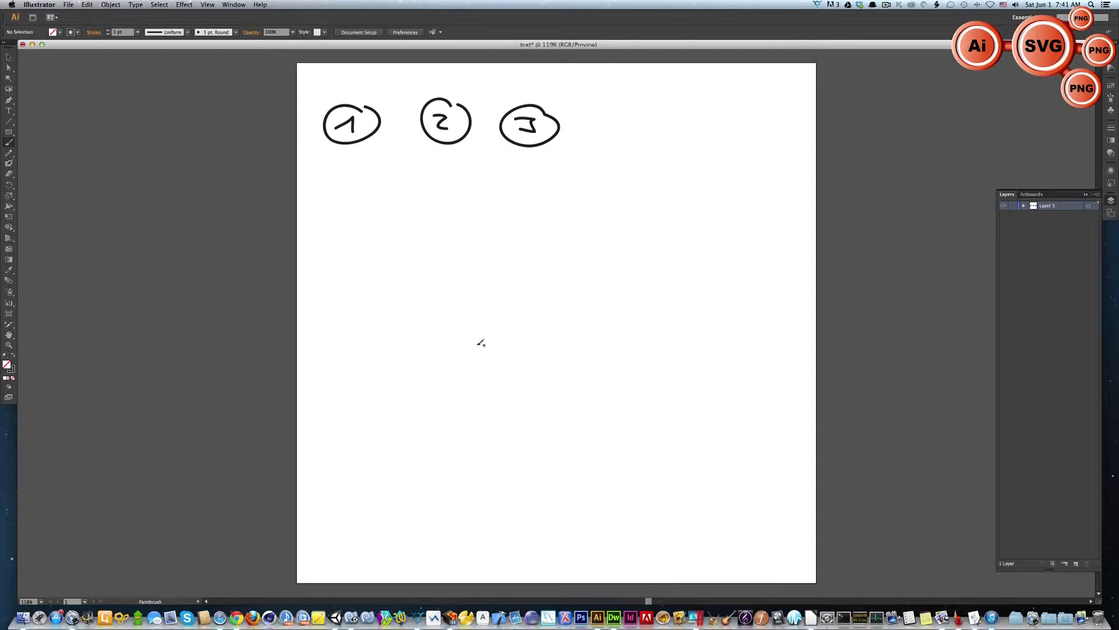
# Hide and re-show the slice outlines, then turn on View > Show Grid.
pyautogui.click(204, 5)
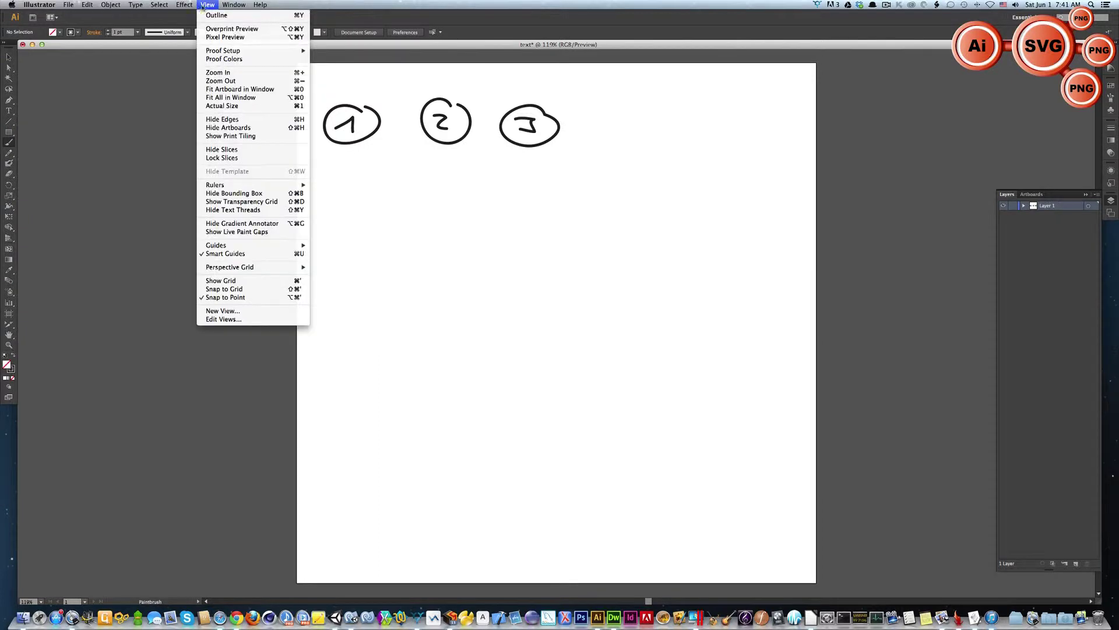
pyautogui.click(233, 150)
pyautogui.click(208, 5)
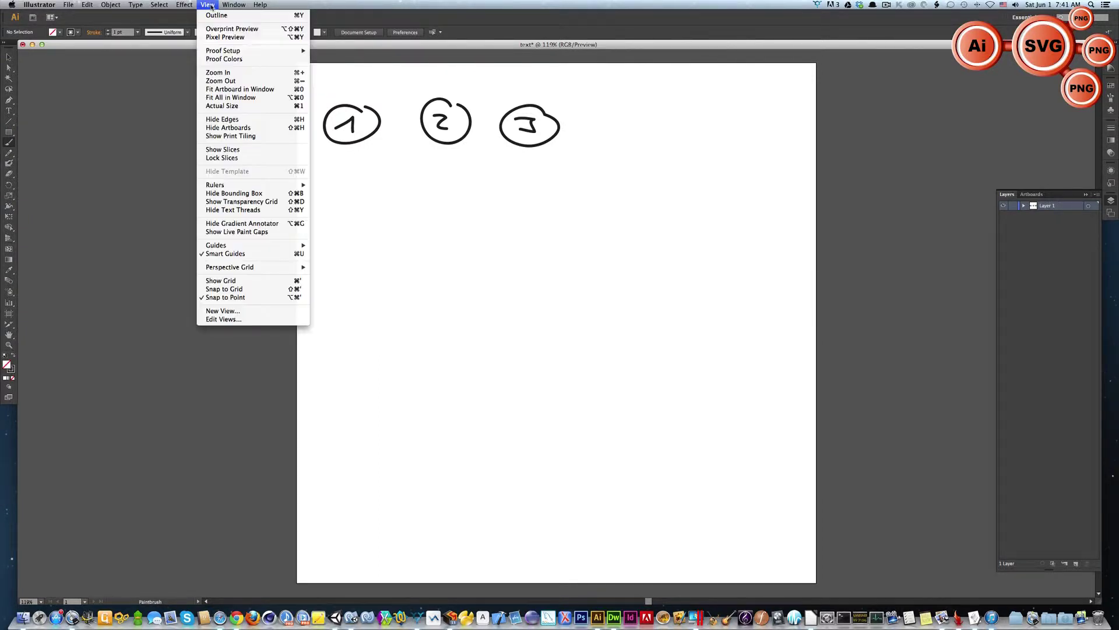
pyautogui.click(221, 150)
pyautogui.click(208, 5)
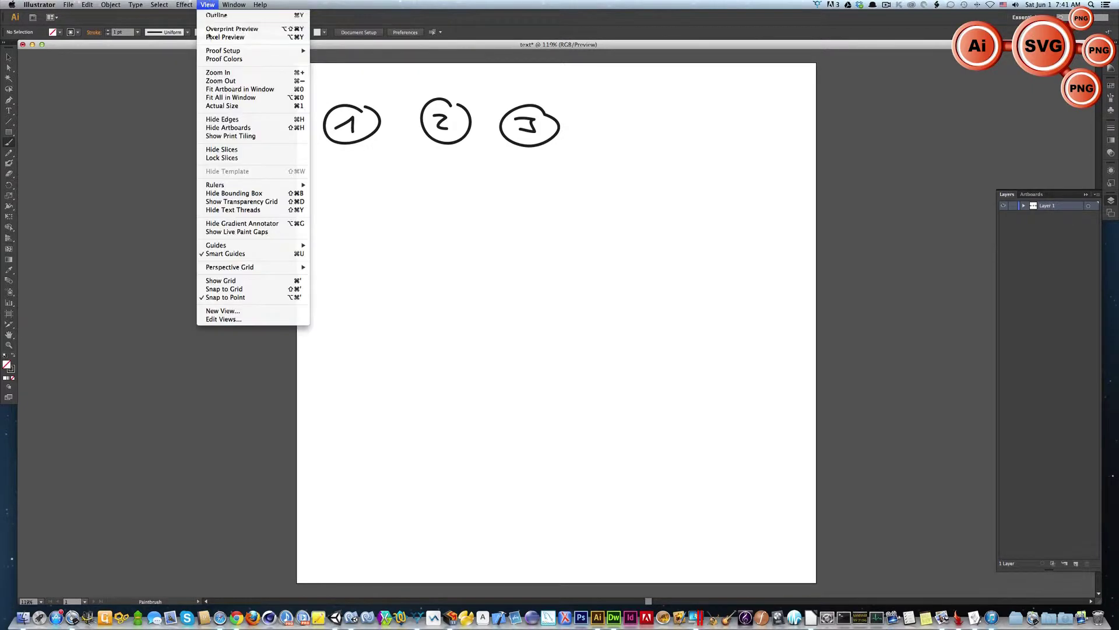
pyautogui.click(232, 282)
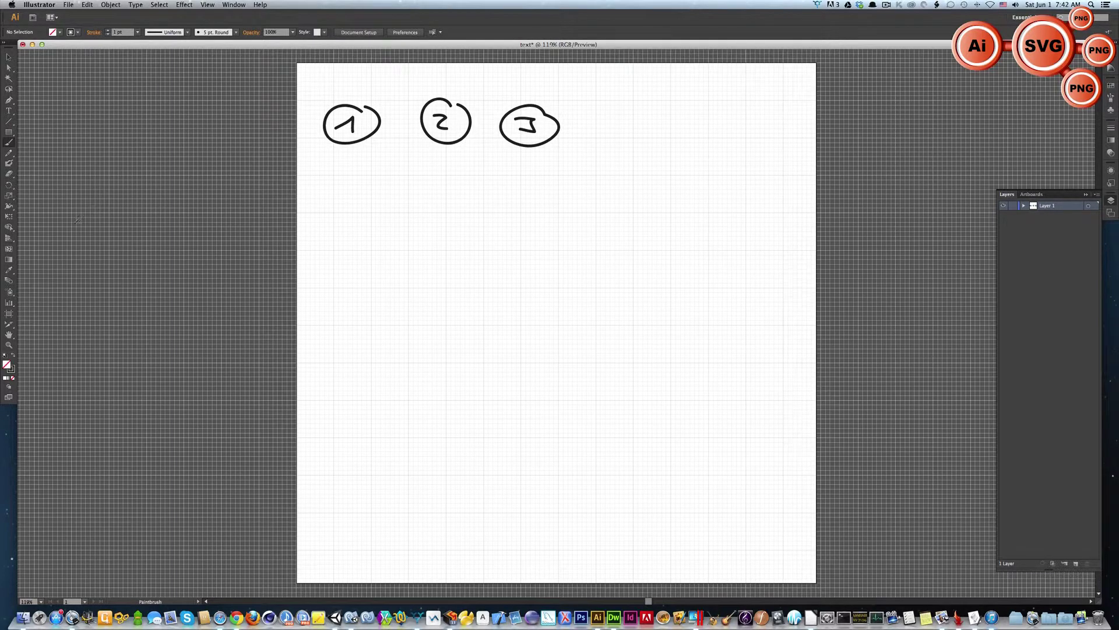
# Draw a slice around each circled 1, 2 and 3, then select the first slice.
pyautogui.click(8, 324)
pyautogui.moveTo(8, 326); pyautogui.dragTo(35, 321)
pyautogui.moveTo(313, 97); pyautogui.dragTo(396, 157)
pyautogui.moveTo(410, 88); pyautogui.dragTo(475, 156)
pyautogui.moveTo(493, 85); pyautogui.dragTo(571, 161)
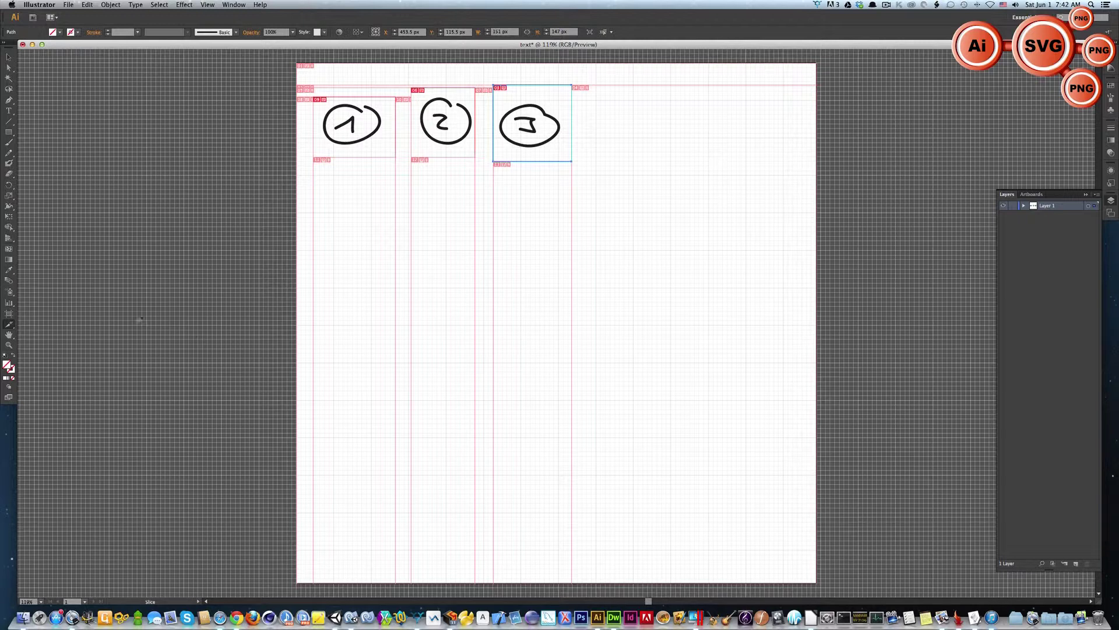
pyautogui.moveTo(9, 324); pyautogui.dragTo(82, 339)
pyautogui.click(365, 139)
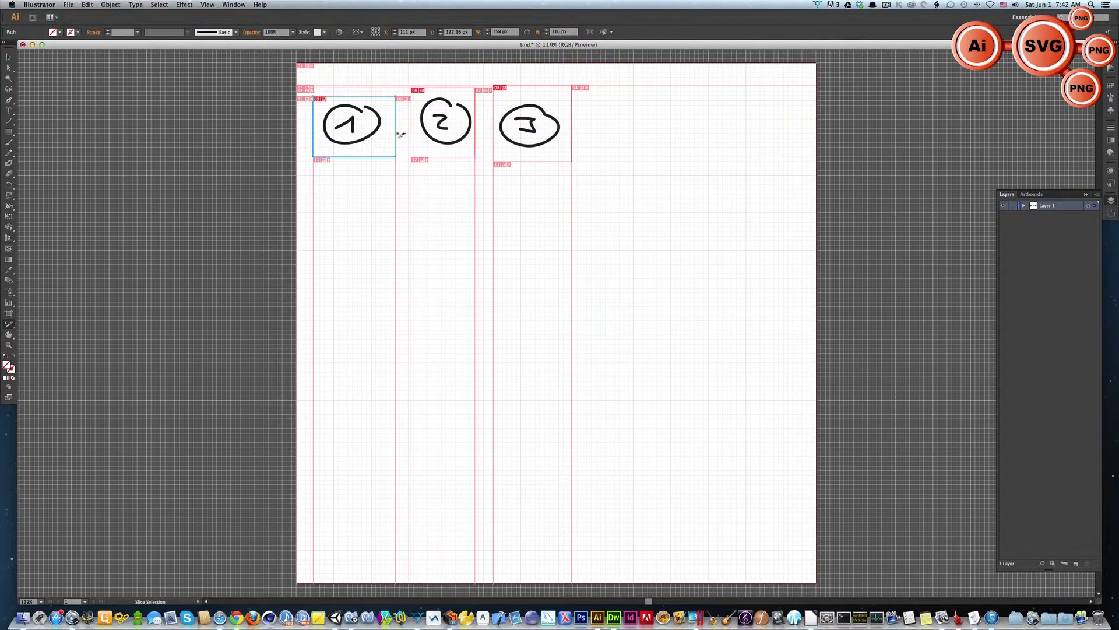
# Nudge the first slice and name it 'slice' in its Slice Options.
pyautogui.moveTo(367, 148); pyautogui.dragTo(368, 148)
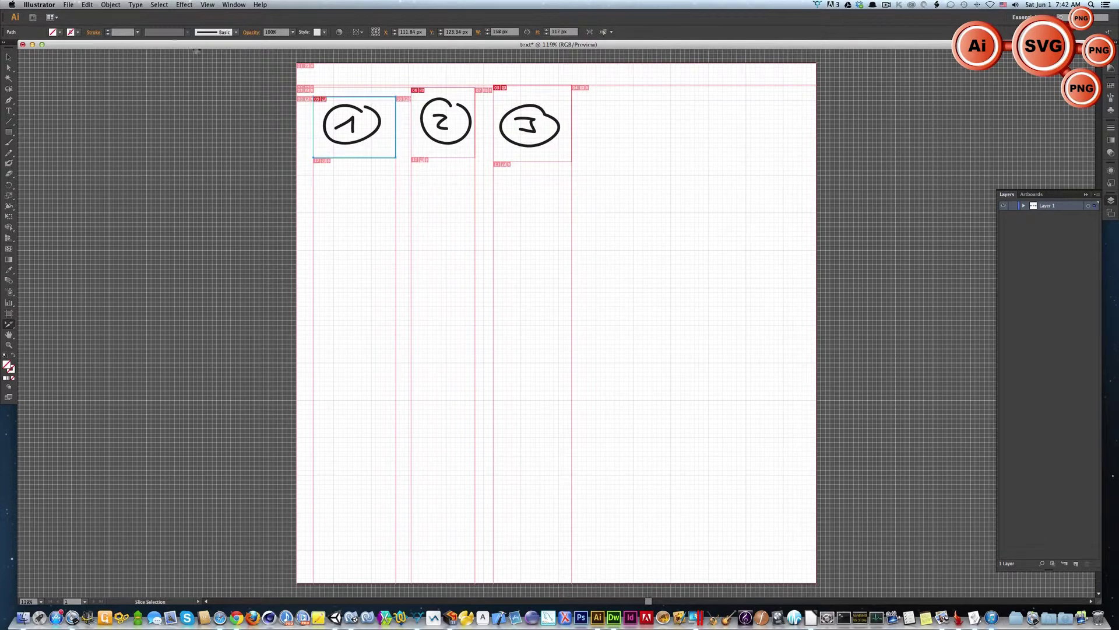
pyautogui.click(110, 6)
pyautogui.moveTo(138, 149)
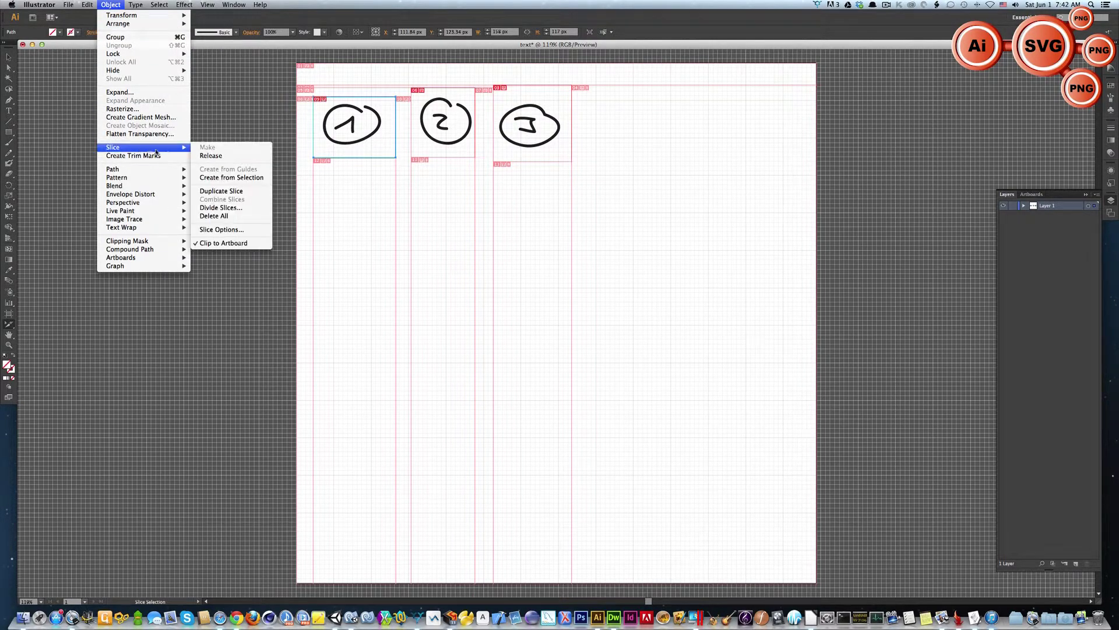
pyautogui.click(232, 228)
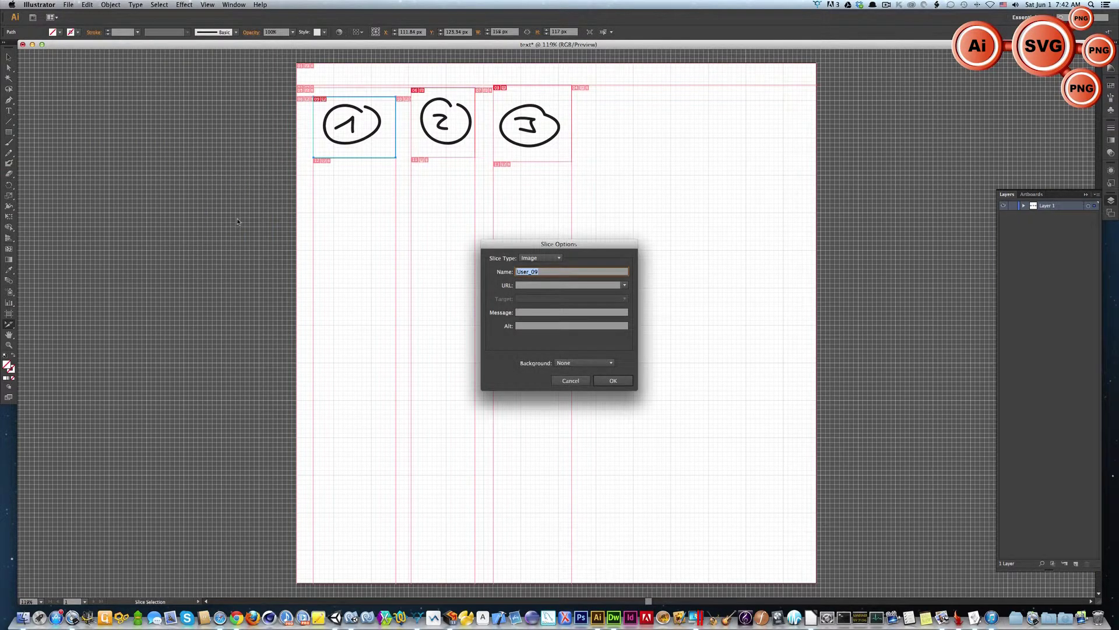
pyautogui.write('slice')
pyautogui.press('Return')
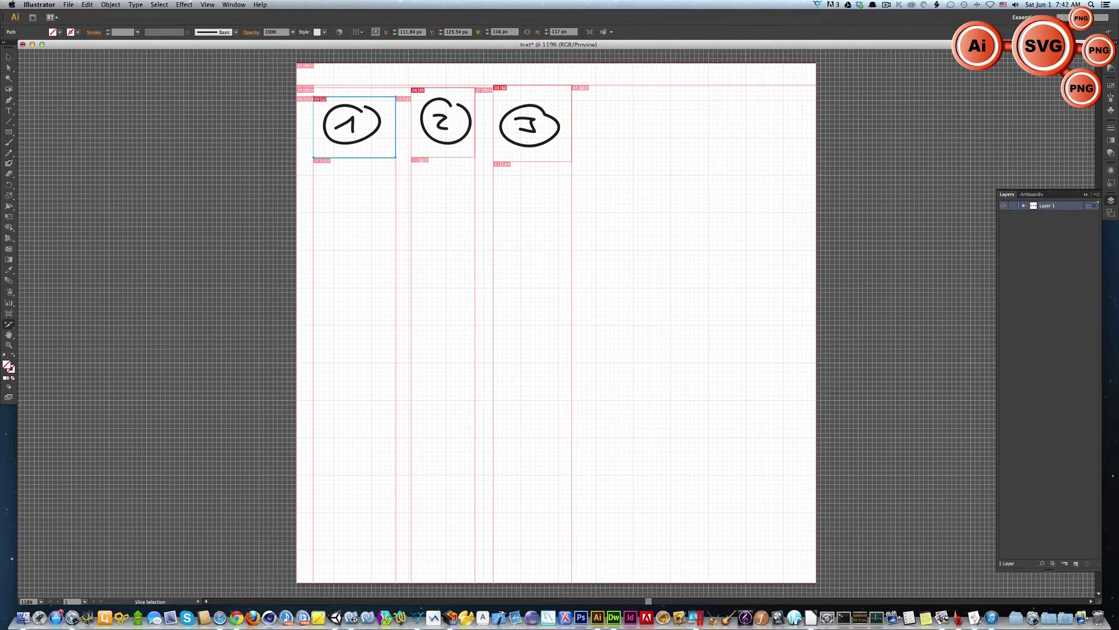
# Name the slice around the circled 2 'slice2'.
pyautogui.click(440, 147)
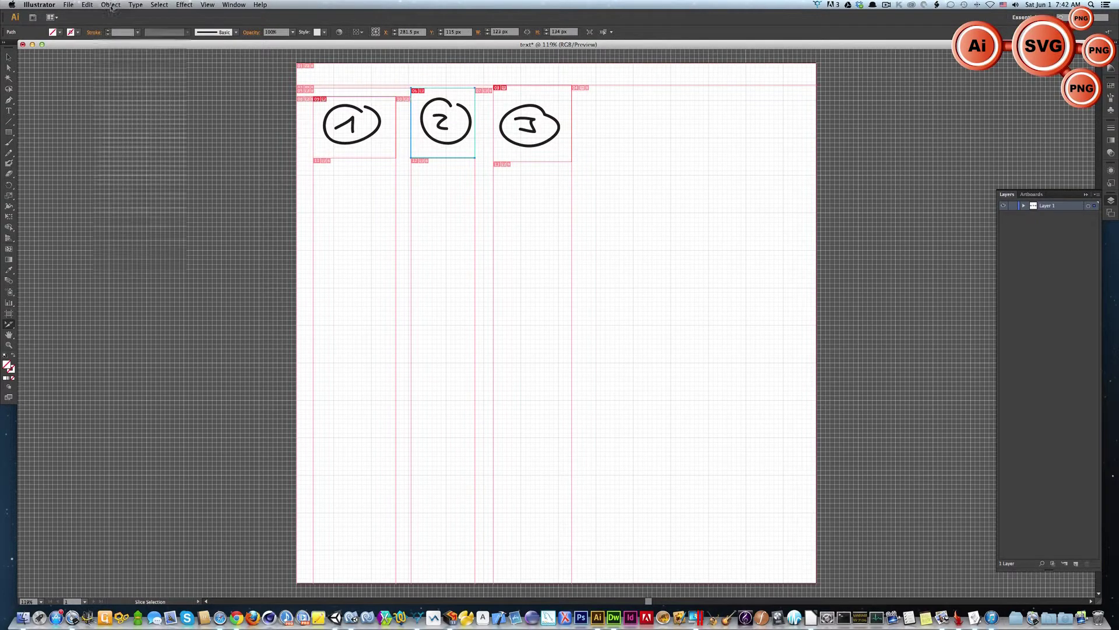
pyautogui.click(99, 6)
pyautogui.moveTo(147, 151)
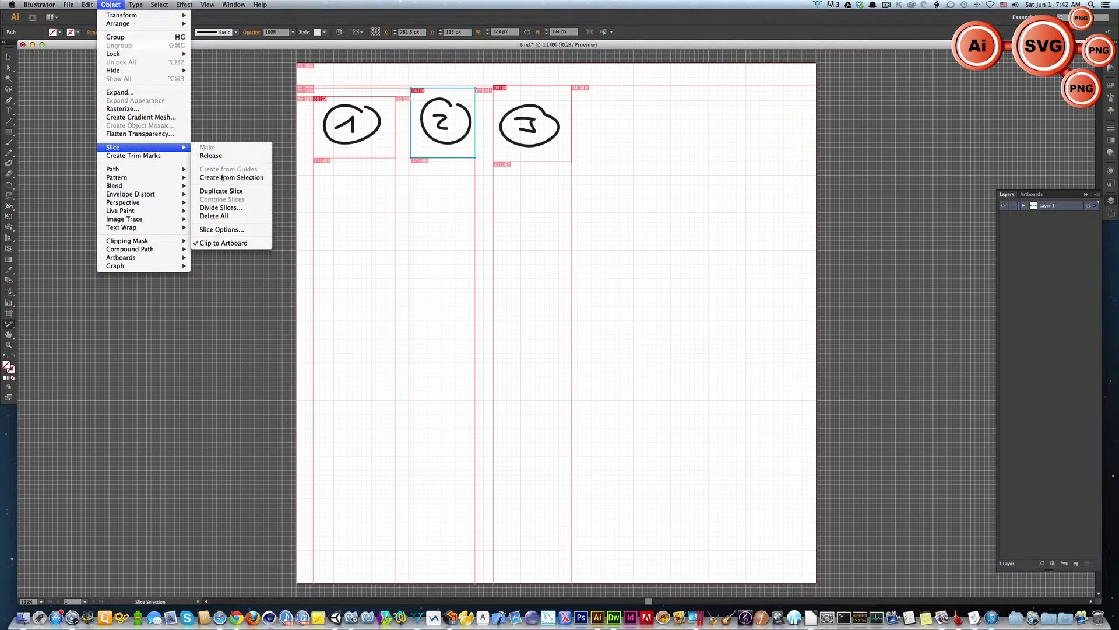
pyautogui.click(225, 230)
pyautogui.write('slice2')
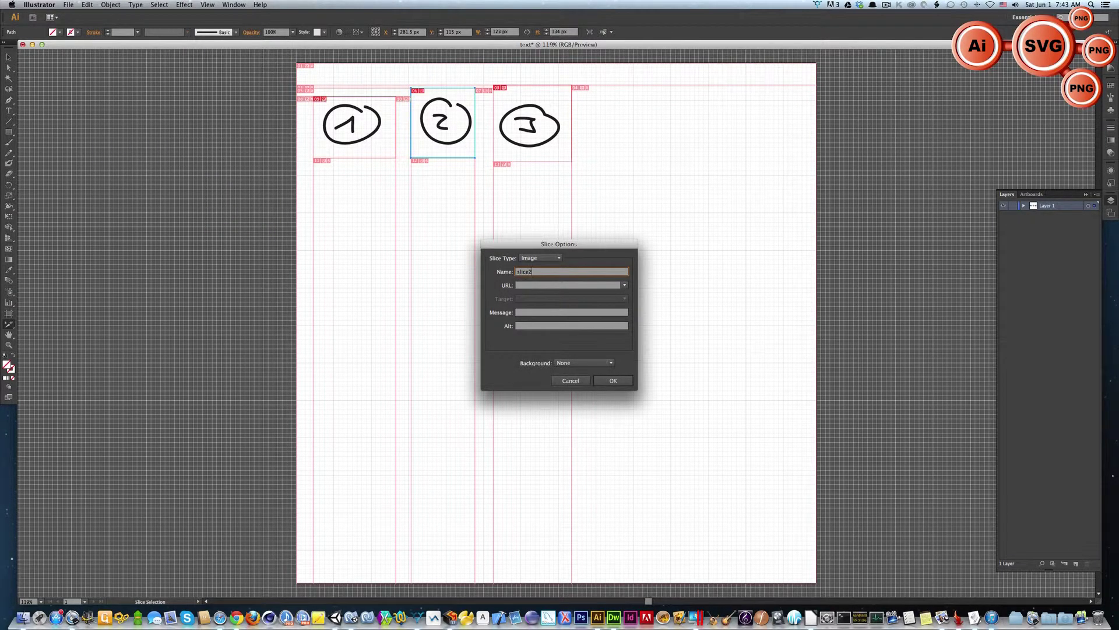
pyautogui.press('Return')
# Name the slice around the circled 3 'slice3'.
pyautogui.click(543, 158)
pyautogui.click(110, 4)
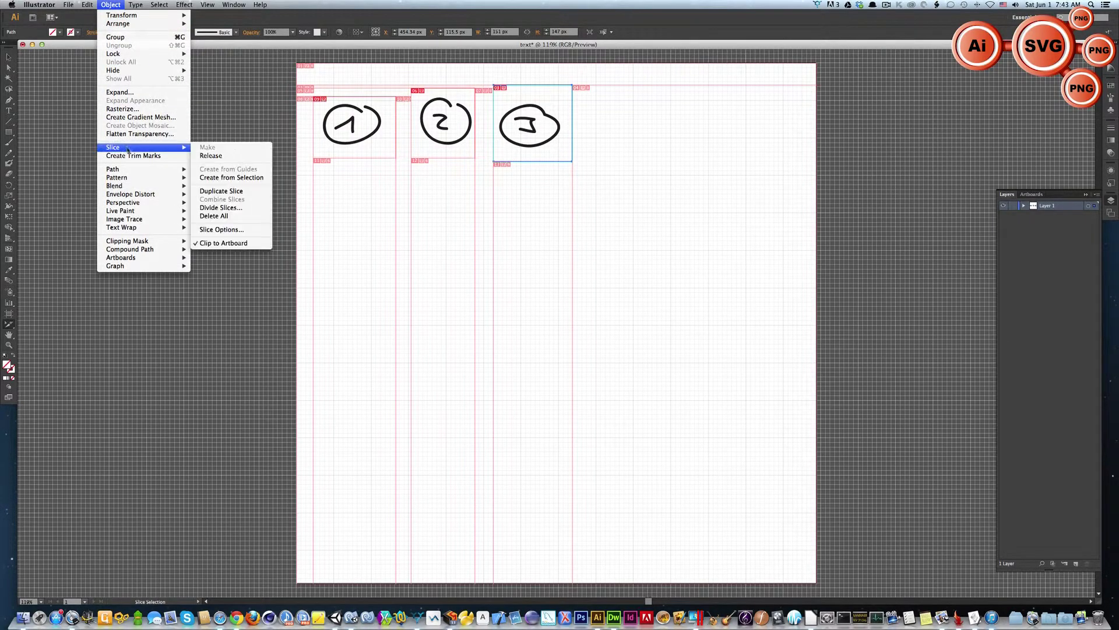
pyautogui.press('Escape')
pyautogui.click(116, 6)
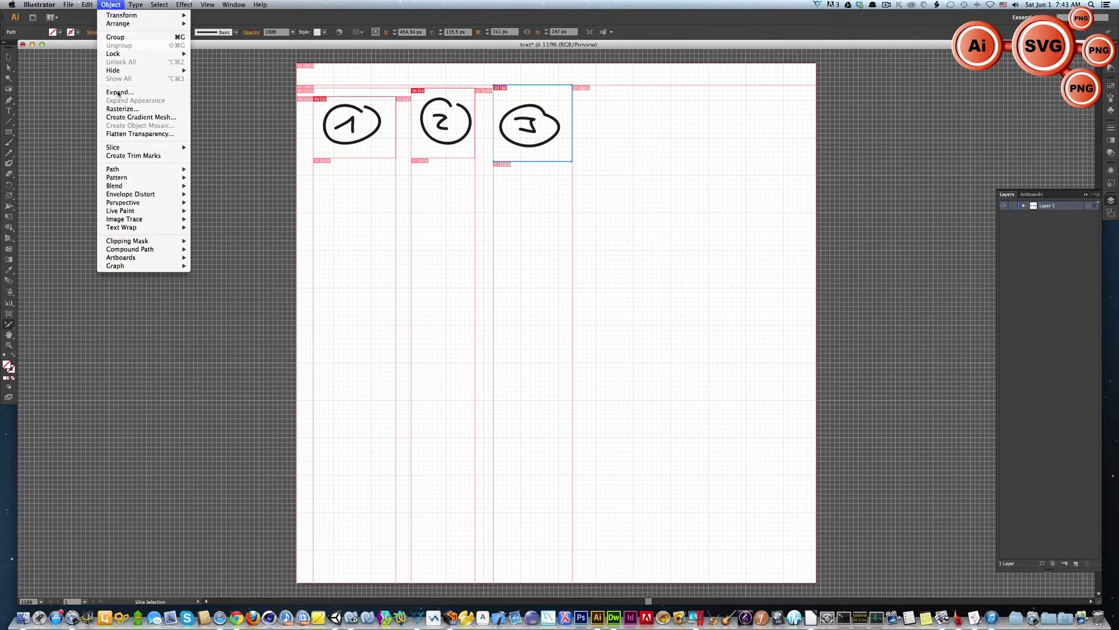
pyautogui.moveTo(140, 147)
pyautogui.click(216, 230)
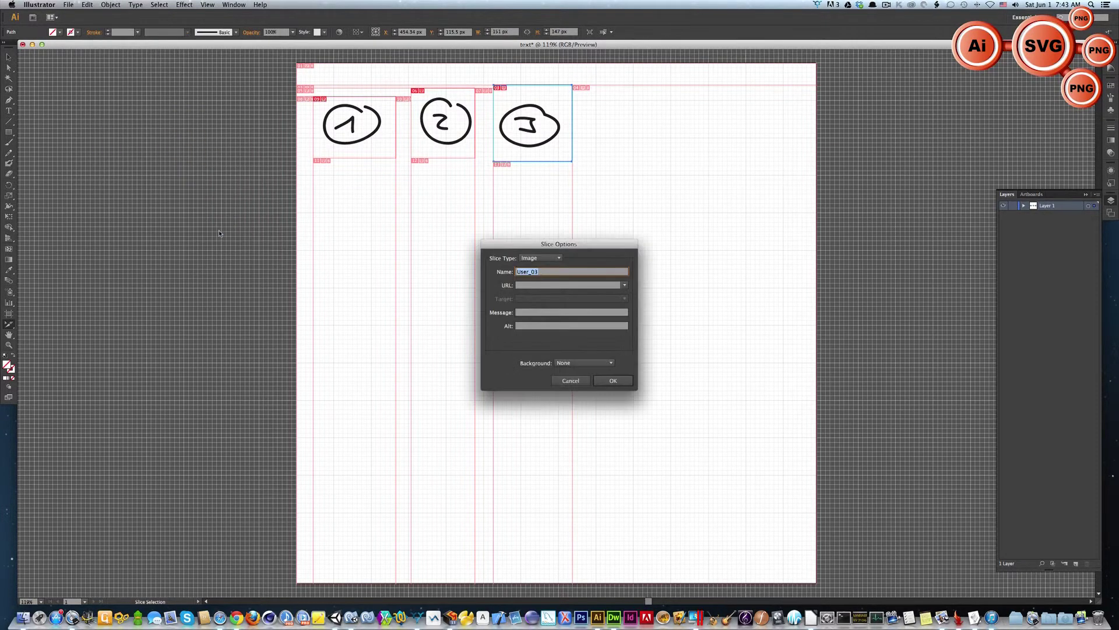
pyautogui.write('slice3')
pyautogui.press('Return')
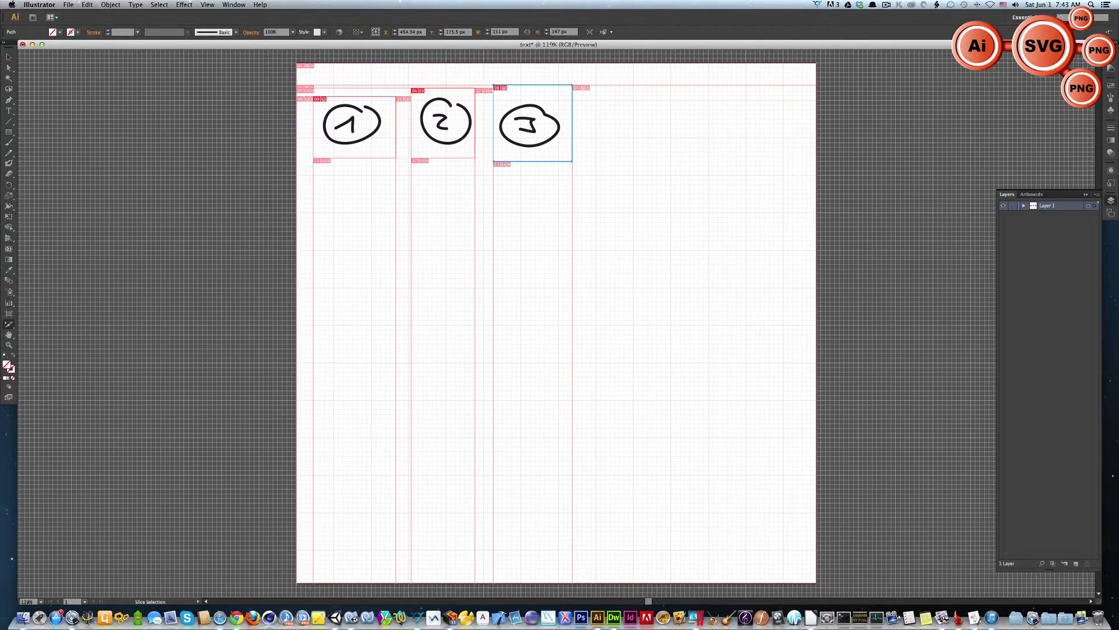
# Start Save As and create a new Sources folder inside Assets.
pyautogui.click(69, 5)
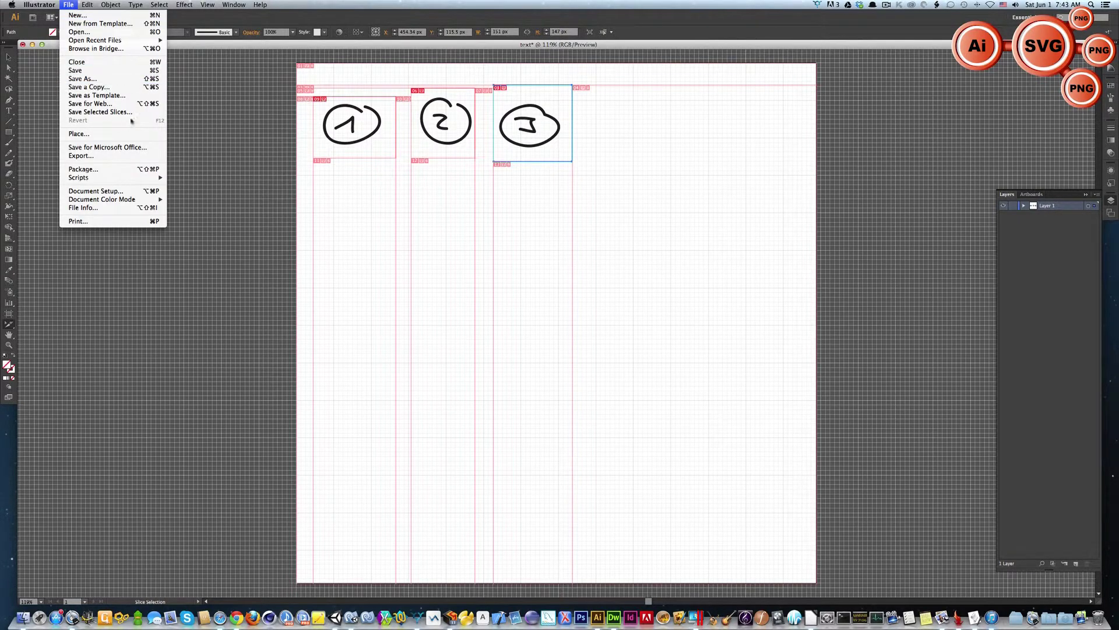
pyautogui.click(105, 78)
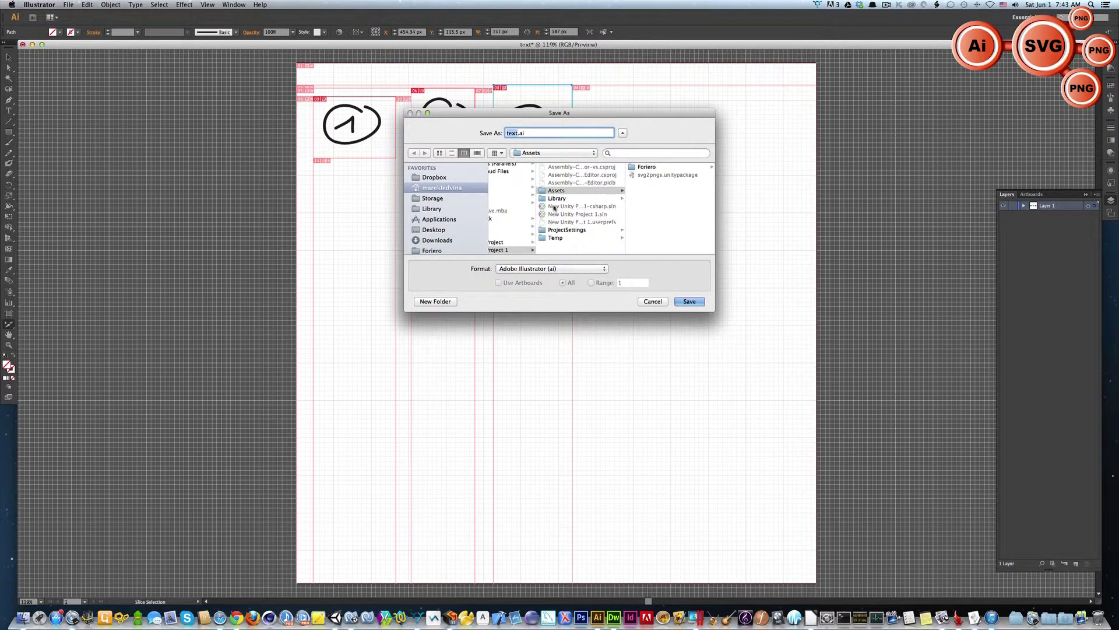
pyautogui.click(436, 302)
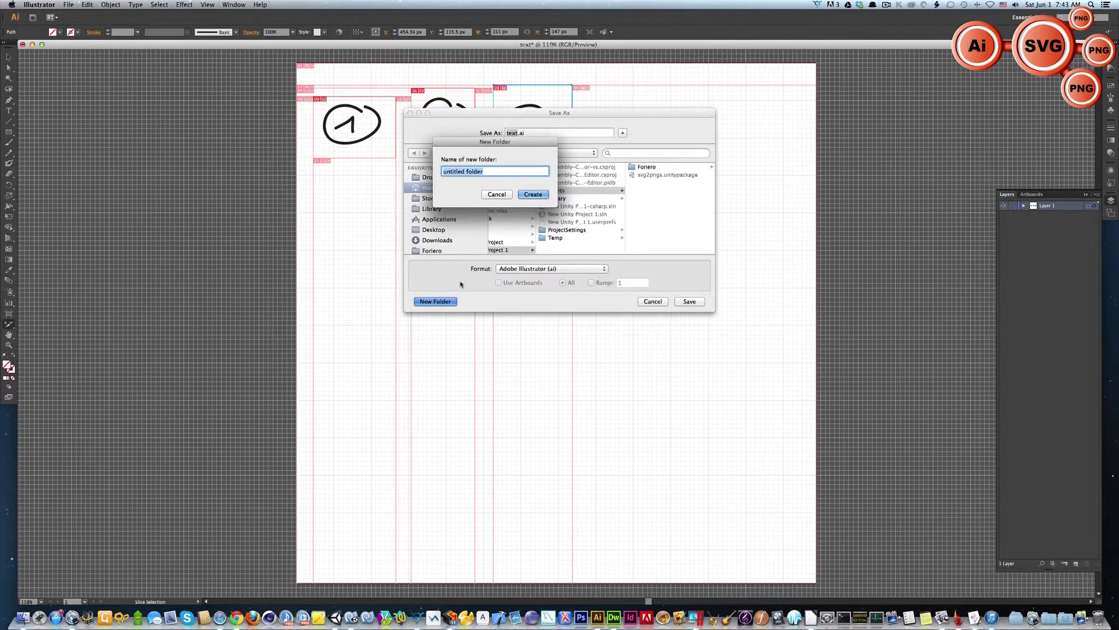
pyautogui.write('Sources')
pyautogui.press('Return')
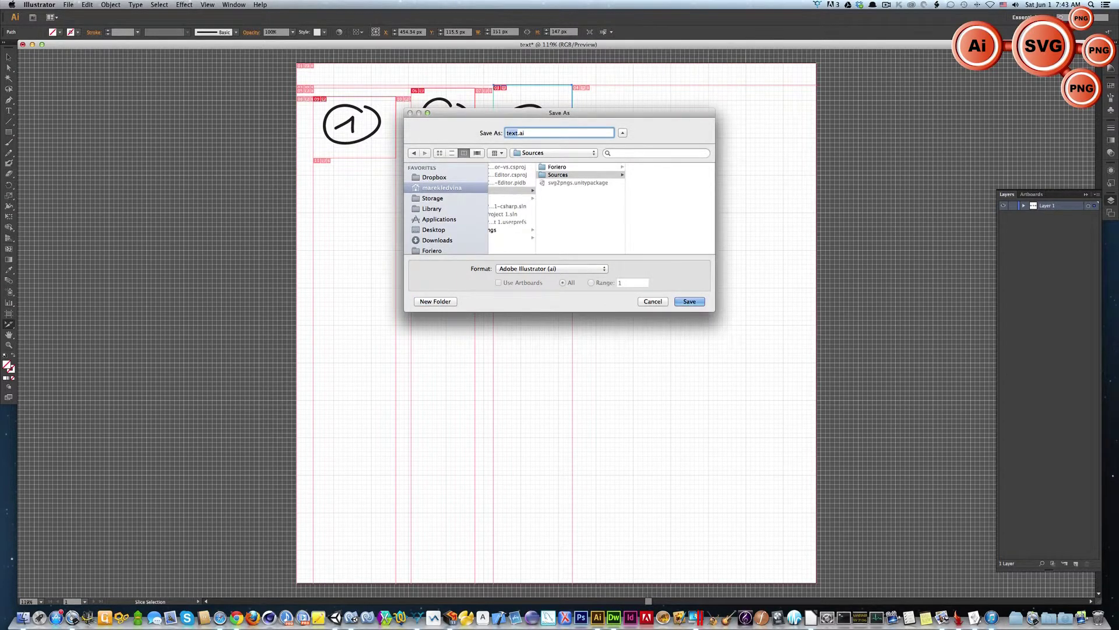
# Save the drawing as test.ai in Sources with default Illustrator options.
pyautogui.click(516, 134)
pyautogui.press('BackSpace')
pyautogui.write('s')
pyautogui.click(688, 302)
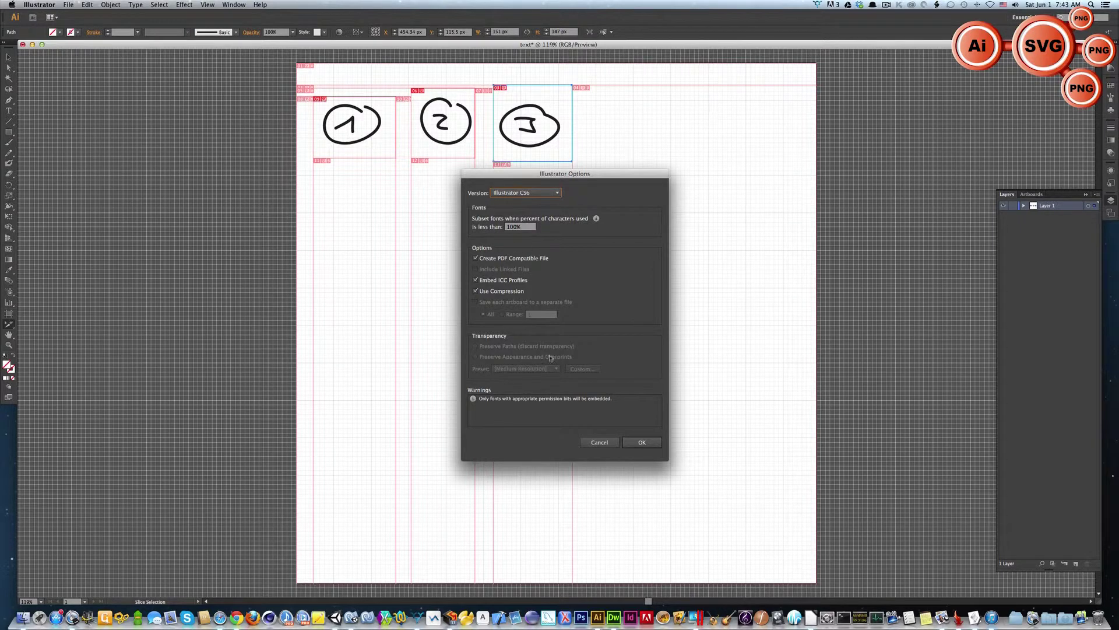
pyautogui.click(646, 444)
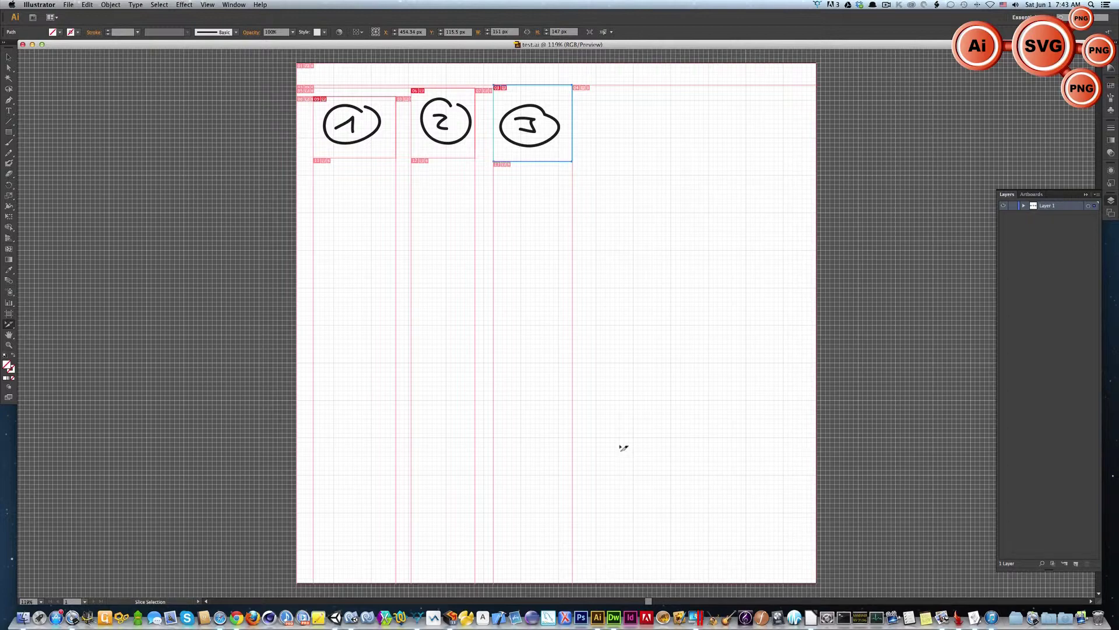
# Return to Illustrator and start saving a copy in SVG format named test.svg.
pyautogui.press('F11')
pyautogui.press('F11')
pyautogui.click(620, 447)
pyautogui.click(68, 5)
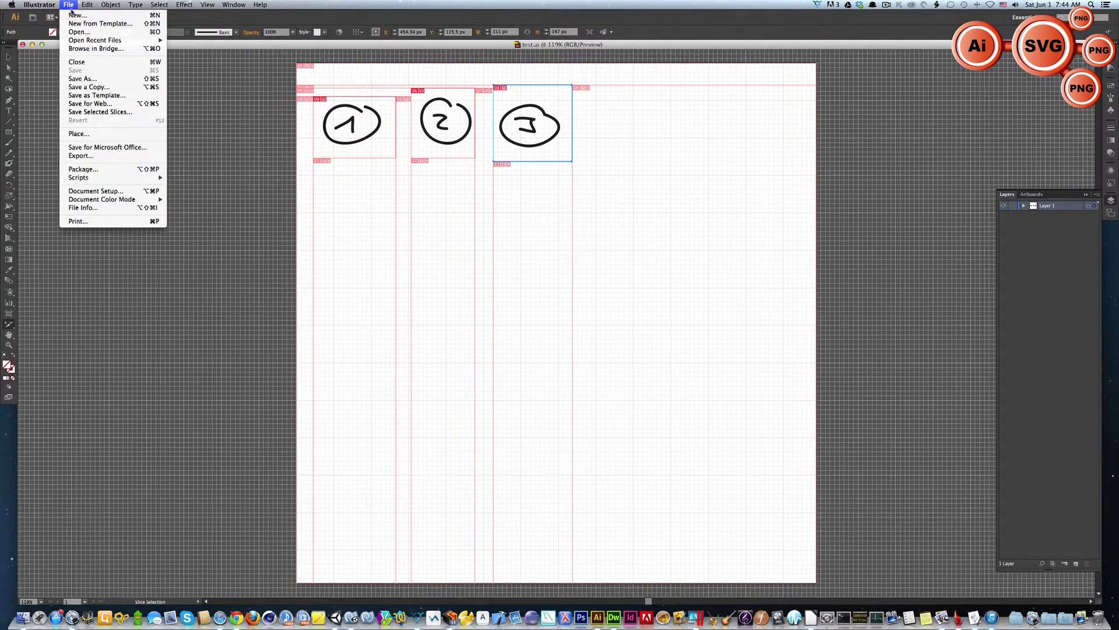
pyautogui.click(75, 90)
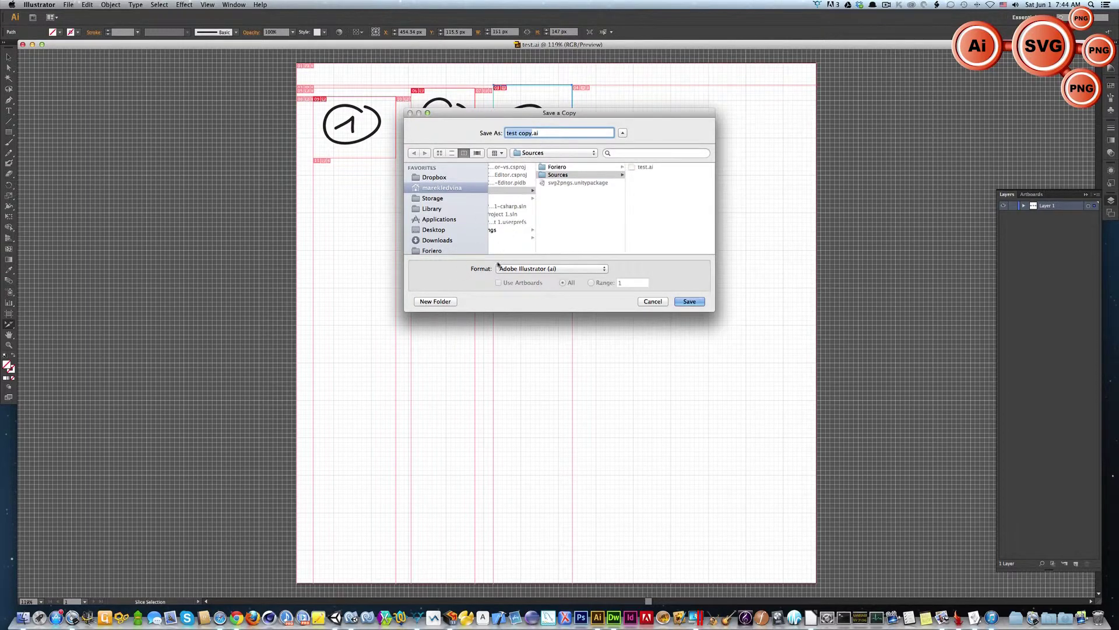
pyautogui.click(500, 267)
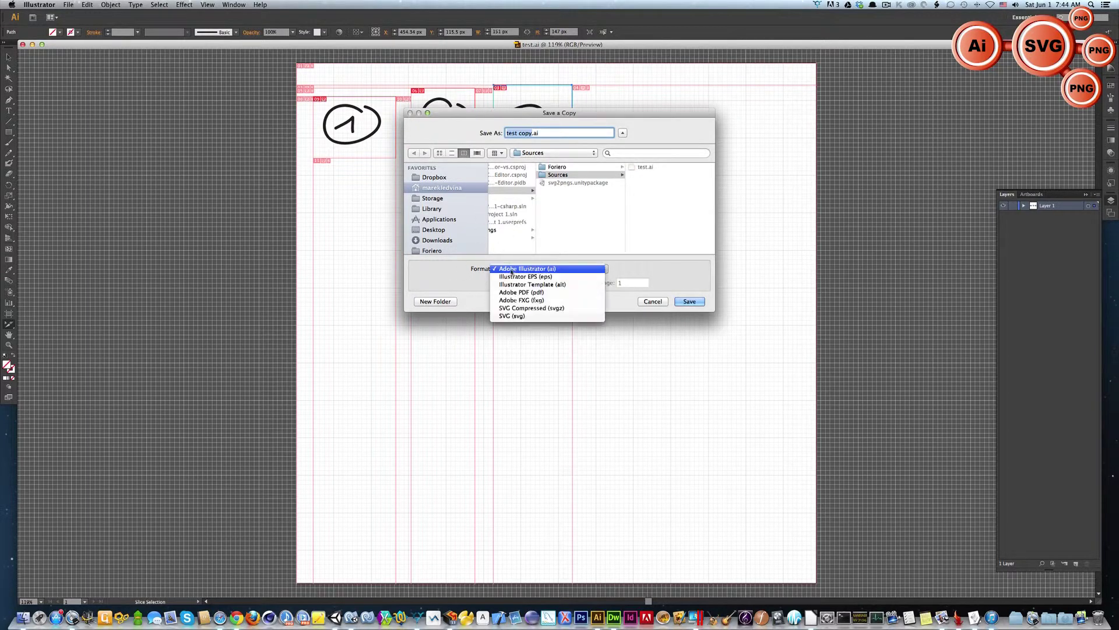
pyautogui.click(506, 317)
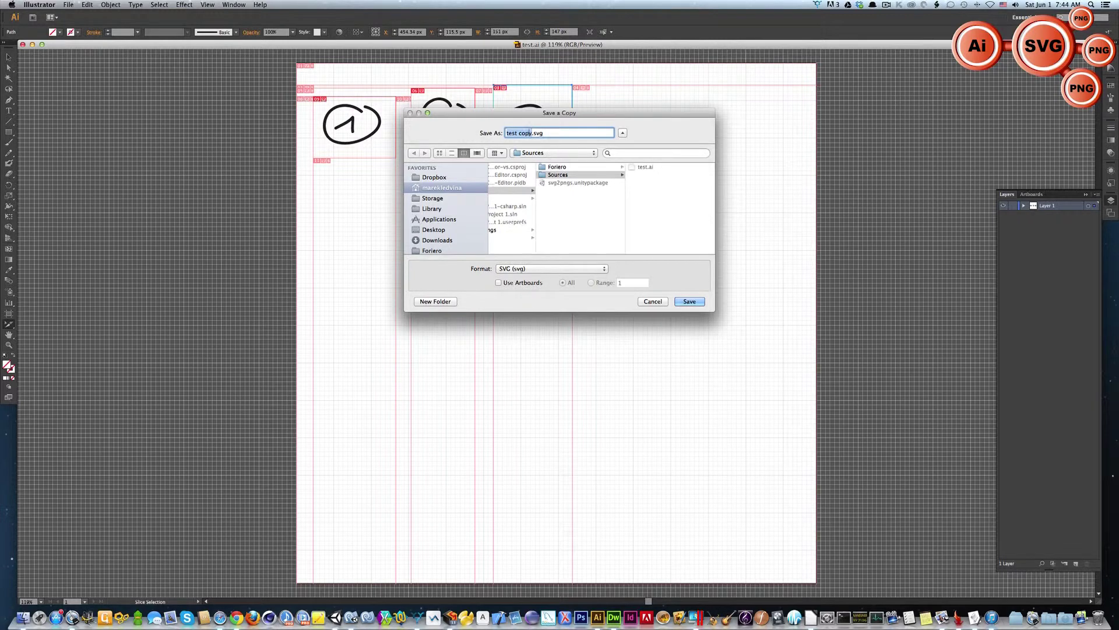
pyautogui.click(531, 133)
pyautogui.press('BackSpace')
pyautogui.press('BackSpace')
pyautogui.press('BackSpace')
pyautogui.press('BackSpace')
pyautogui.press('BackSpace')
# Save test.svg with Convert to outline fonts and Include Slicing Data enabled.
pyautogui.click(690, 302)
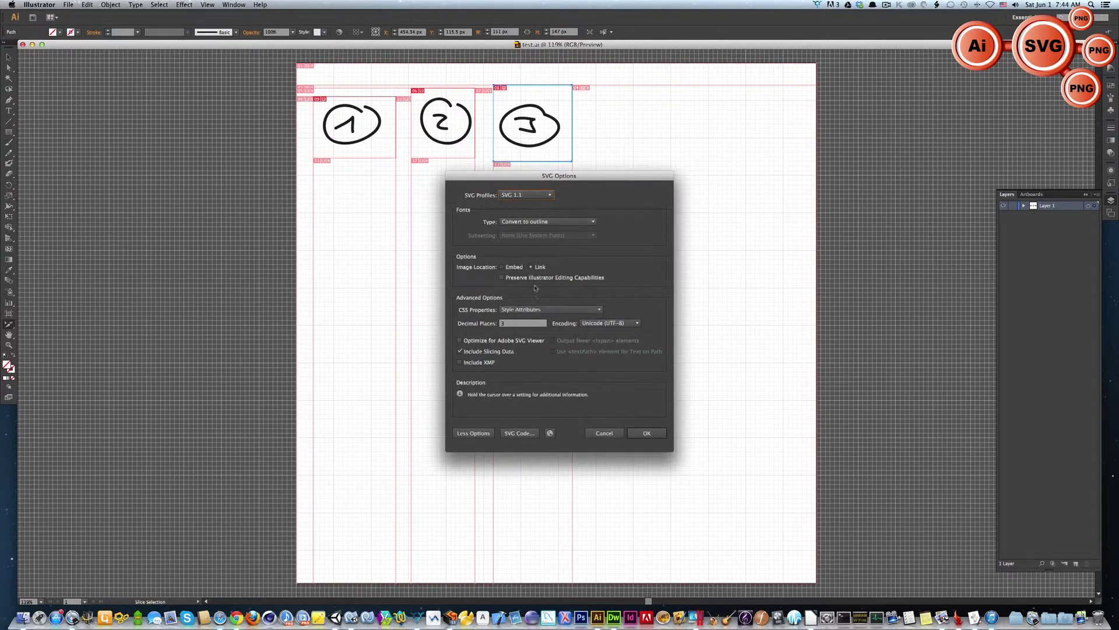
pyautogui.click(587, 223)
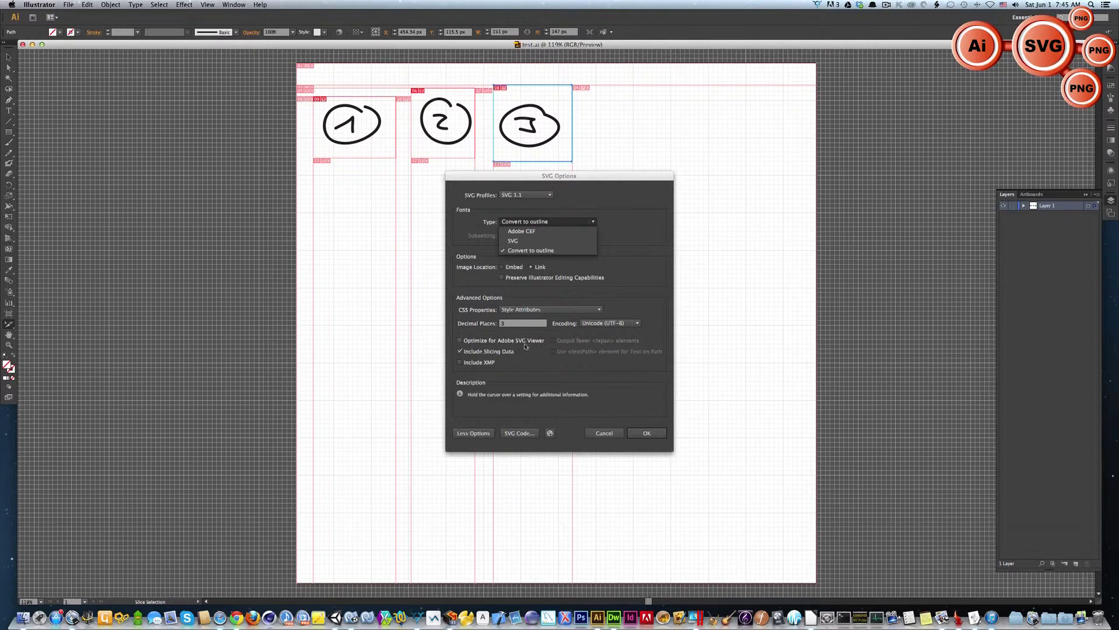
pyautogui.click(656, 433)
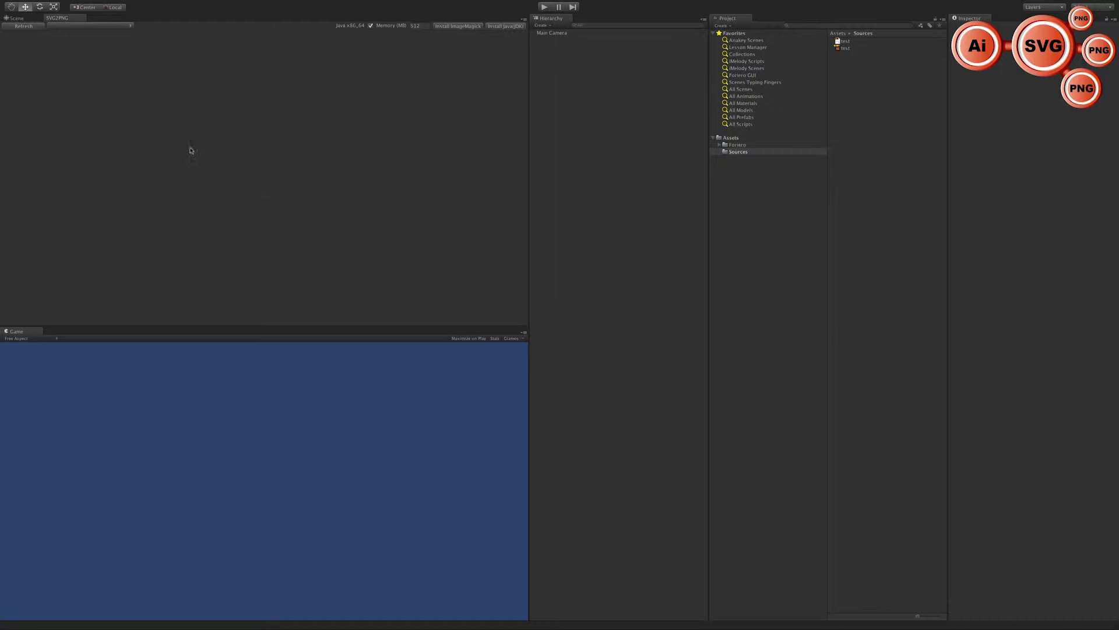
# Expand Foriero > SVG2PNG in the Project panel and show the Examples folder.
pyautogui.click(81, 26)
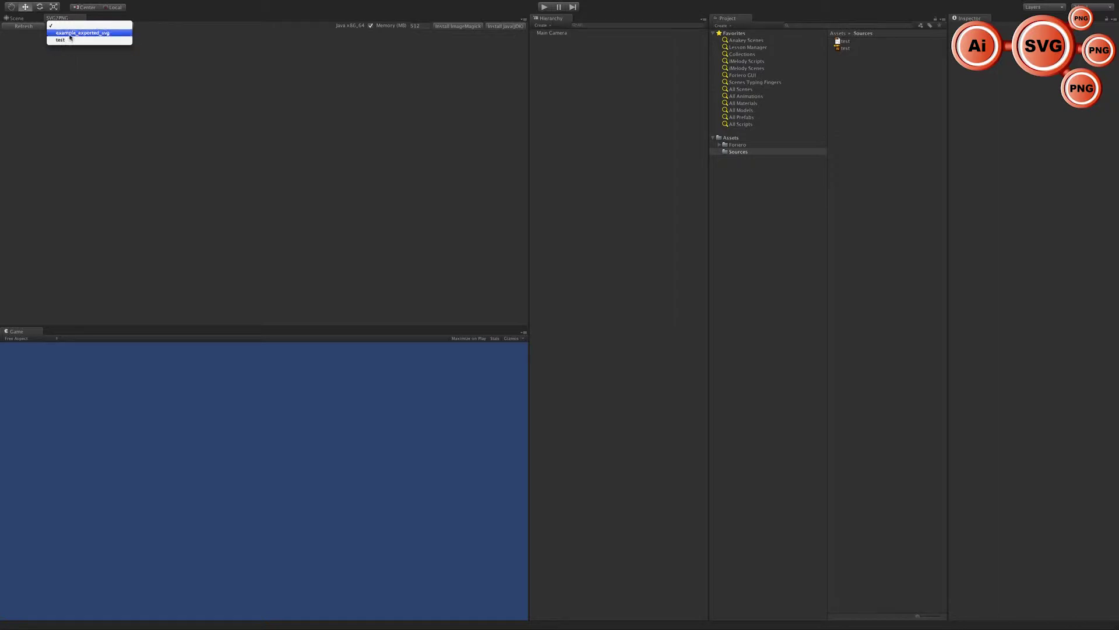
pyautogui.click(721, 143)
pyautogui.click(720, 144)
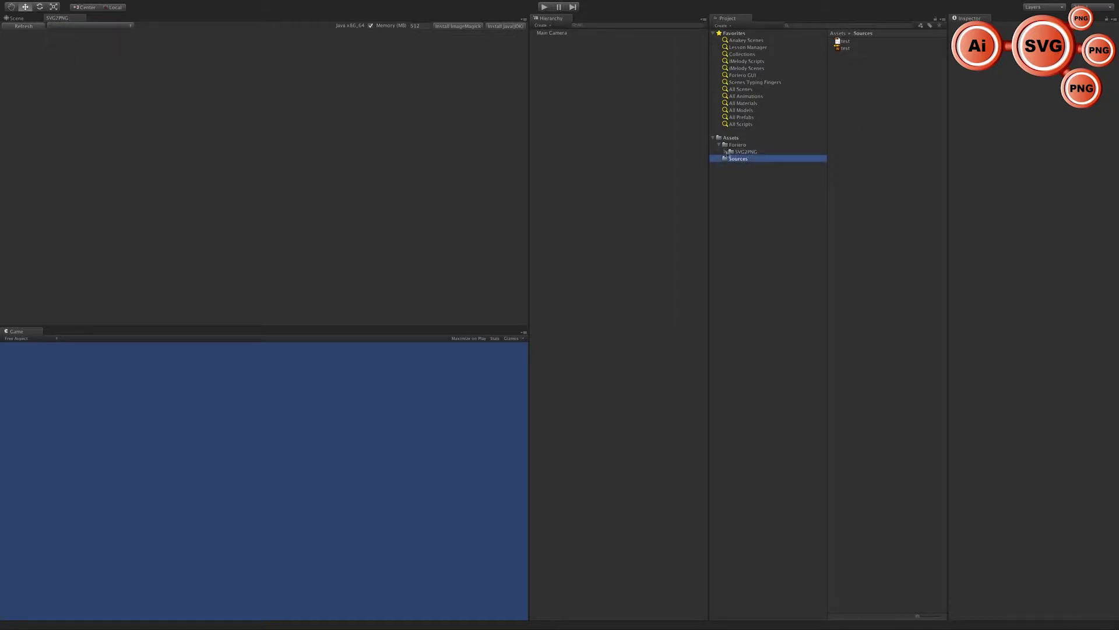
pyautogui.click(726, 152)
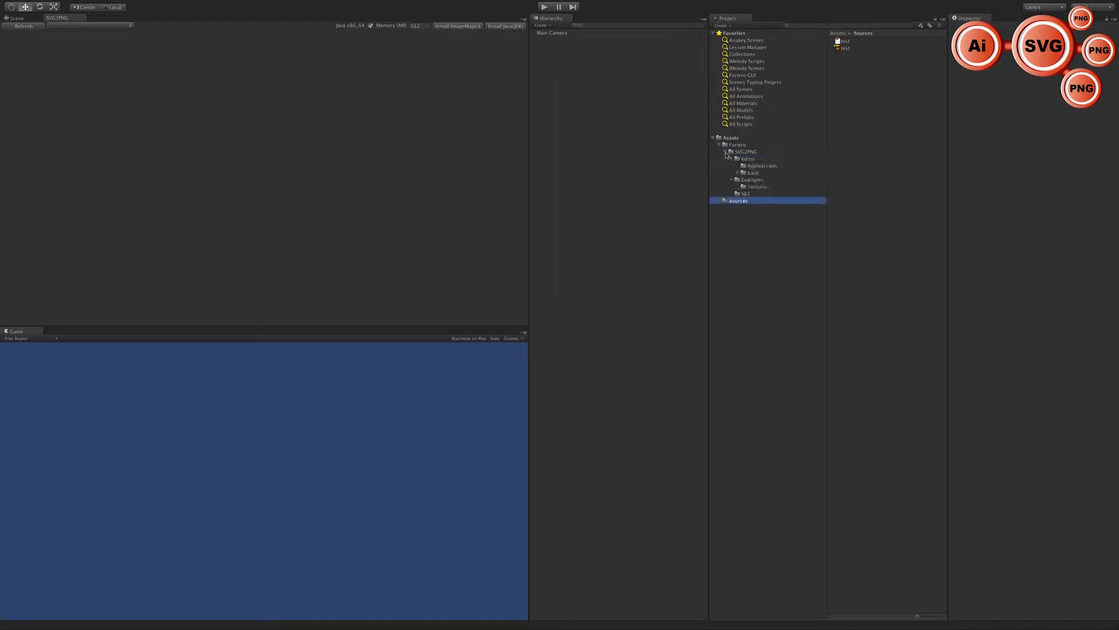
pyautogui.click(749, 180)
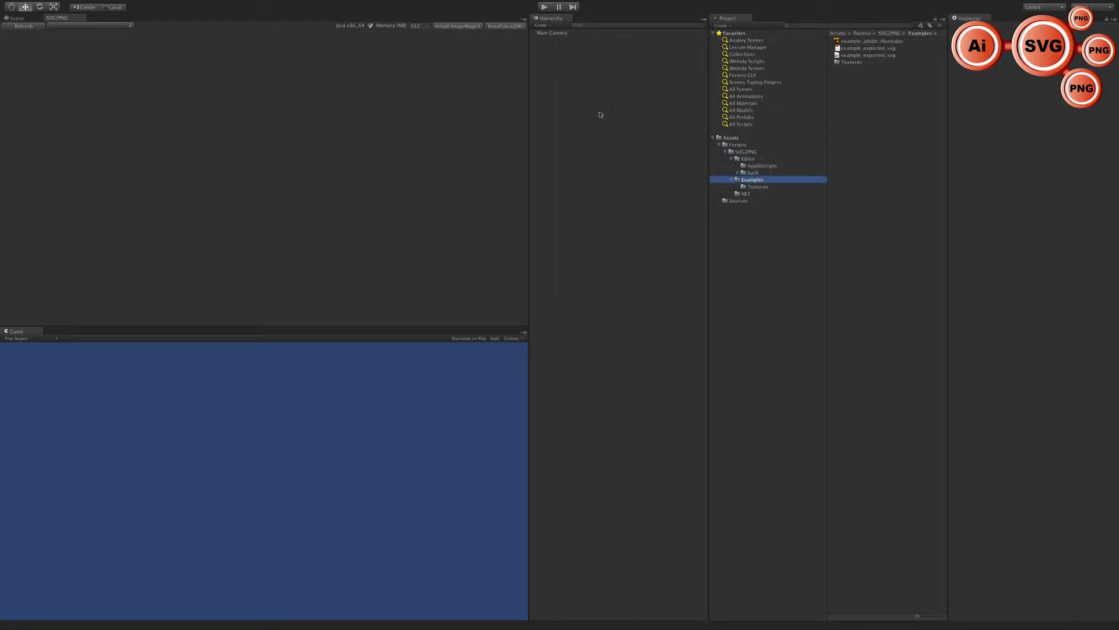
# Load the saved 'test' settings in the SVG2PNG window.
pyautogui.click(30, 29)
pyautogui.click(90, 25)
pyautogui.click(64, 35)
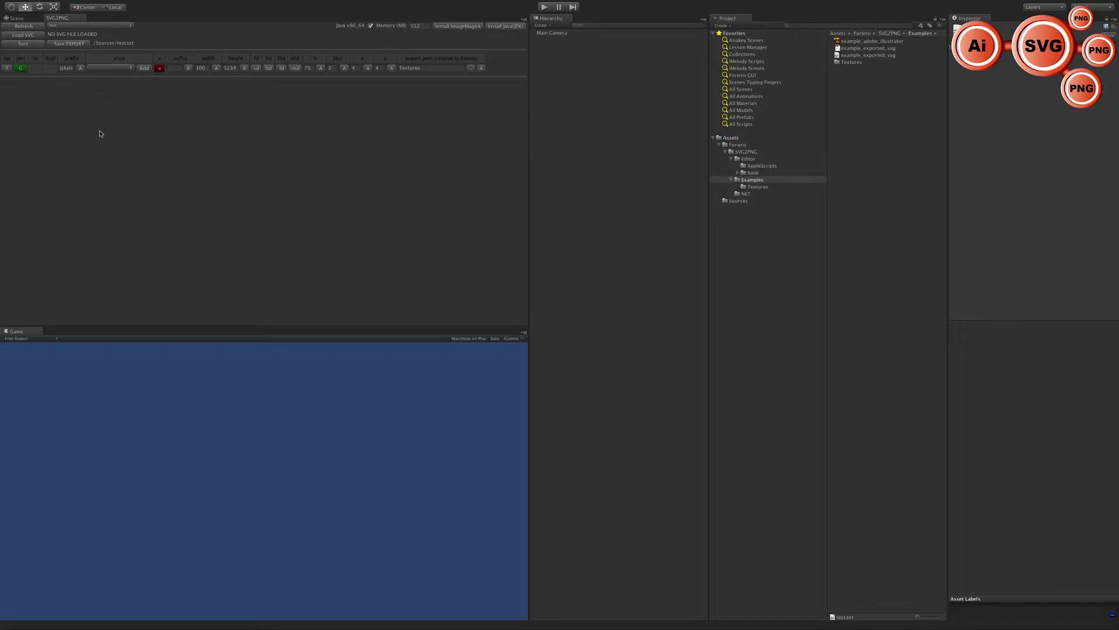
# Load test.svg, generate the slice1–slice3 template, and duplicate the slice3 row twice.
pyautogui.click(21, 35)
pyautogui.click(81, 36)
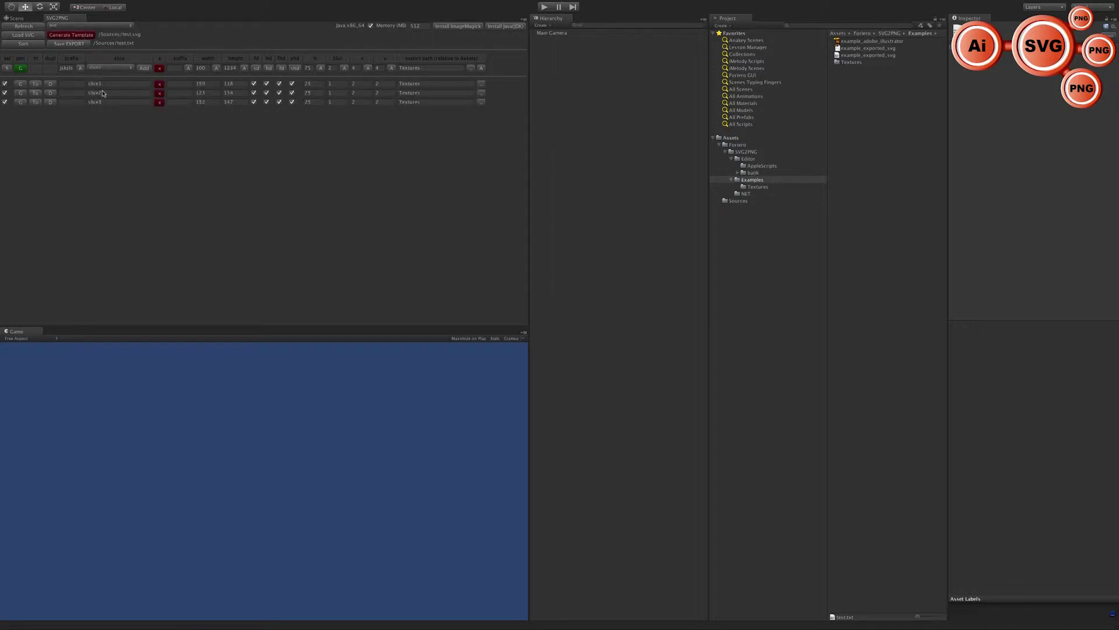
pyautogui.click(50, 106)
pyautogui.click(50, 106)
pyautogui.click(51, 115)
pyautogui.click(51, 115)
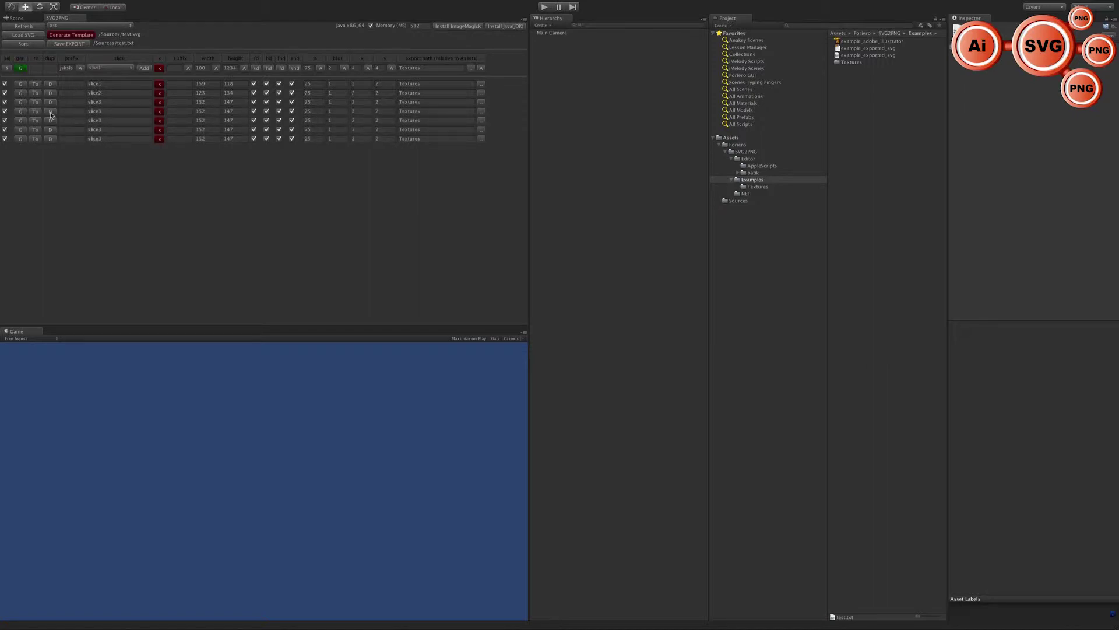
# Regenerate the slice list from the SVG and delete all the existing slice rows.
pyautogui.click(67, 35)
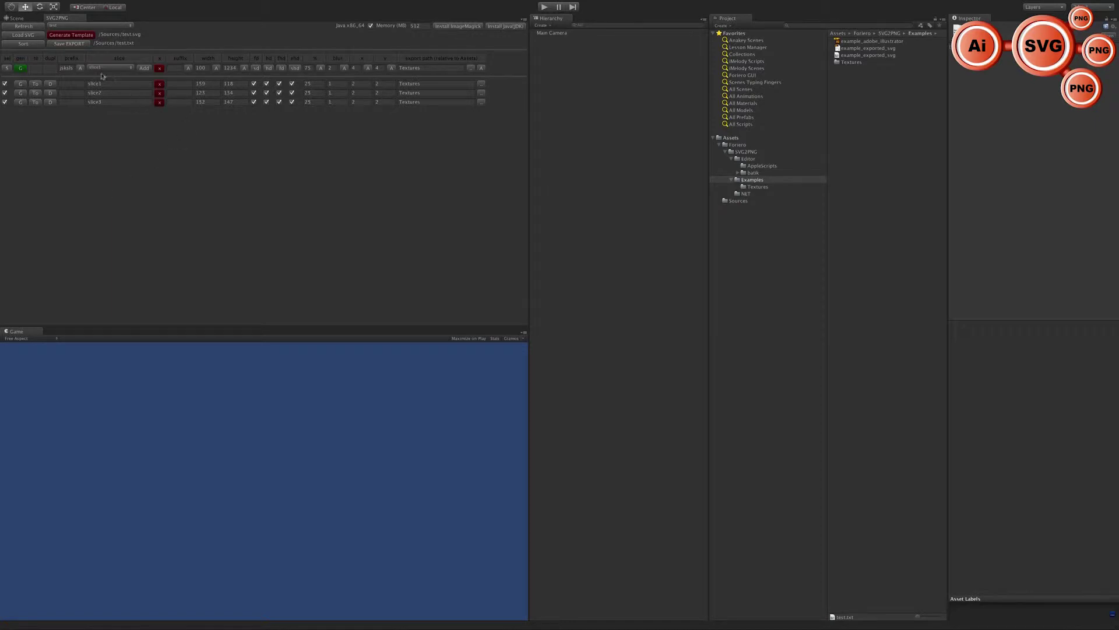
pyautogui.click(159, 93)
pyautogui.click(159, 93)
pyautogui.click(159, 83)
# Re-add each slice as a row from the slice dropdown, ending with slice1.
pyautogui.click(126, 68)
pyautogui.click(116, 80)
pyautogui.click(144, 68)
pyautogui.click(123, 69)
pyautogui.click(112, 64)
pyautogui.click(112, 68)
pyautogui.click(112, 62)
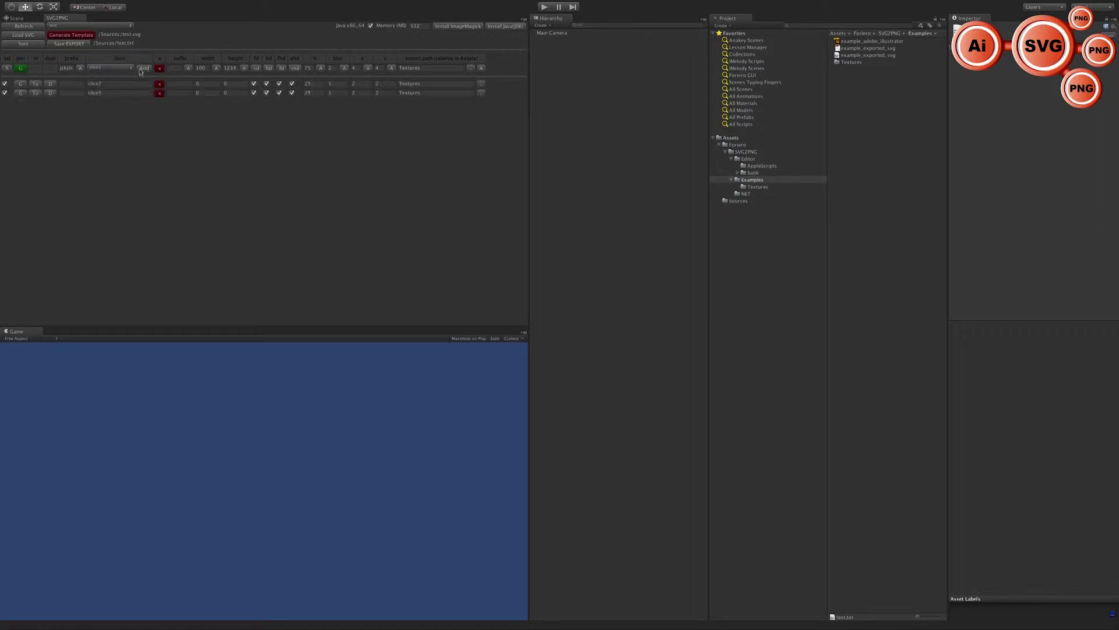
pyautogui.click(144, 69)
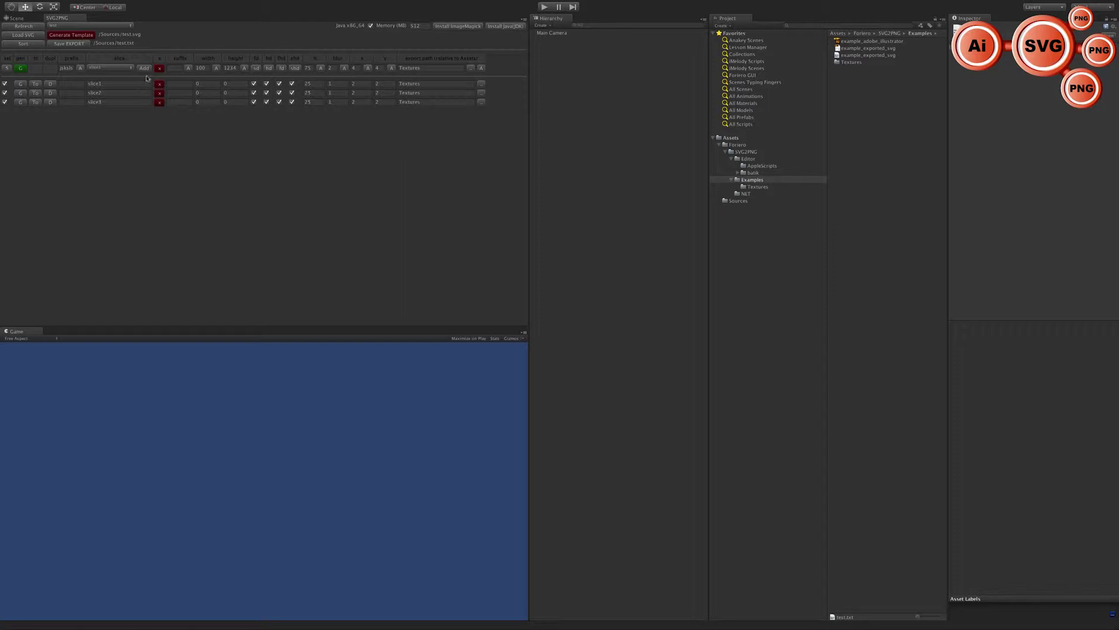
# Fill in each slice's width and height, remove a duplicate slice1 row, and collapse the Foriero folders.
pyautogui.click(73, 36)
pyautogui.click(51, 85)
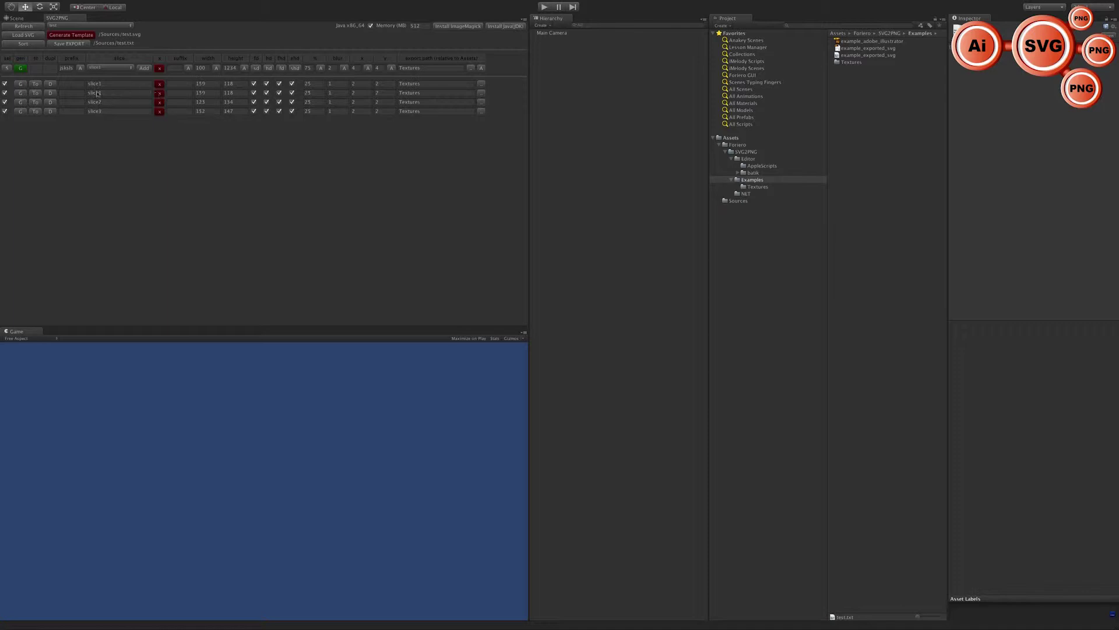
pyautogui.click(159, 94)
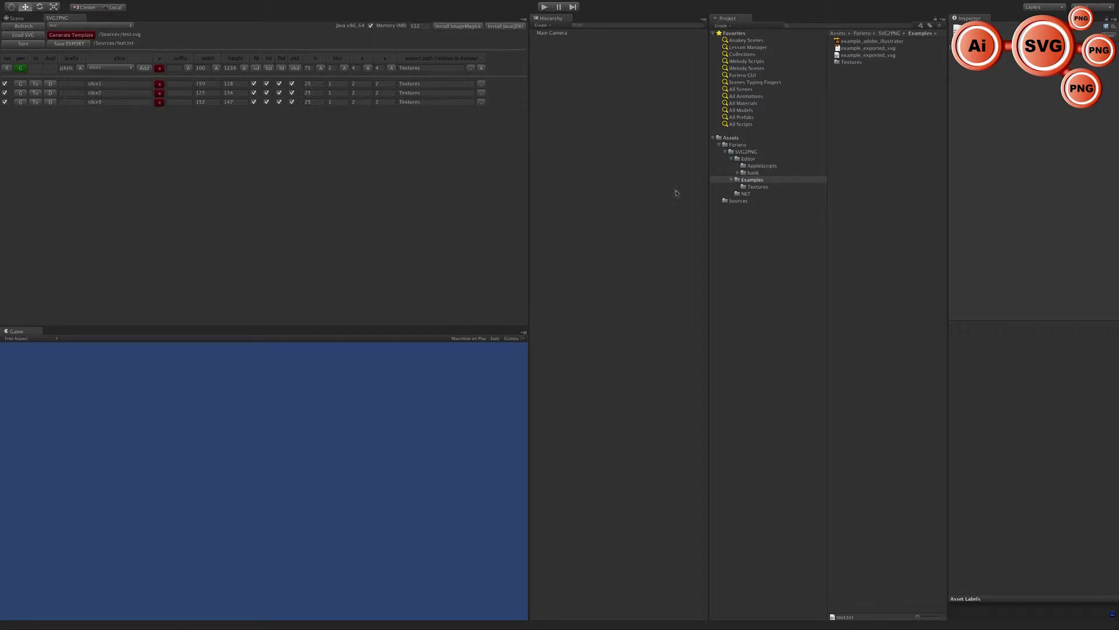
pyautogui.click(730, 158)
pyautogui.click(719, 144)
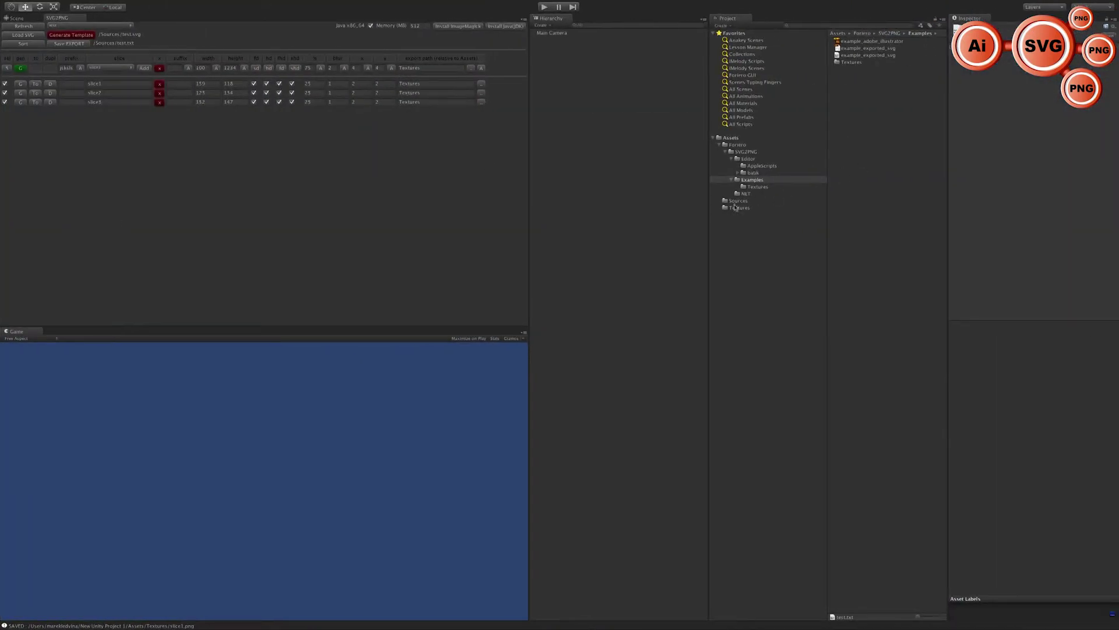
# Check the exported slice1, slice1@2x and slice1@4x in Textures, then view slice1.png in Preview.
pyautogui.click(738, 208)
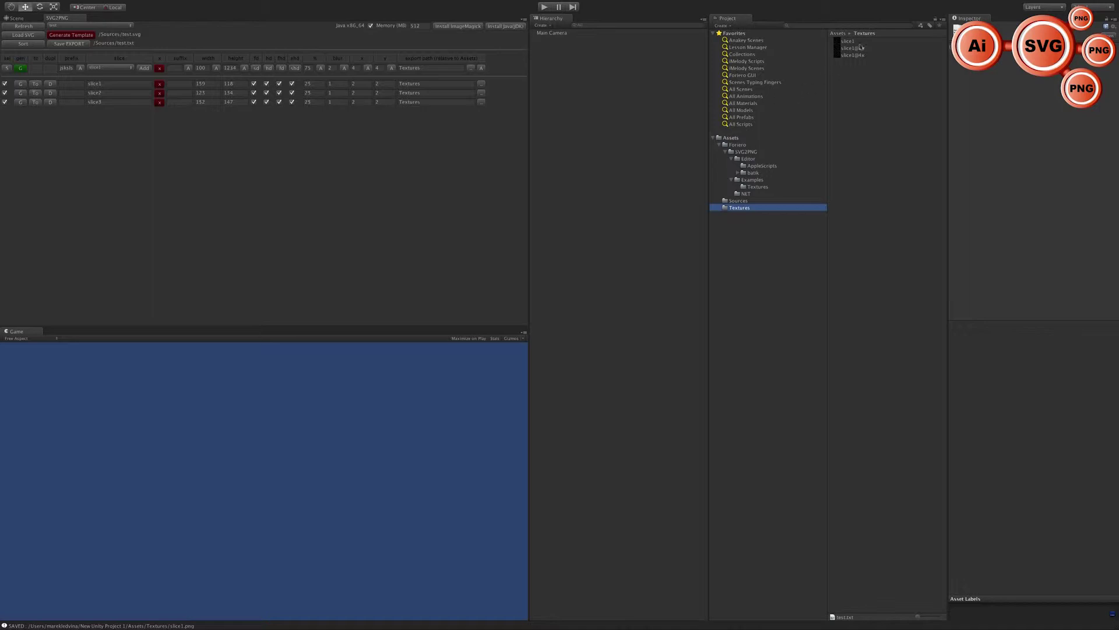
pyautogui.hotkey('ctrl', 'Left')
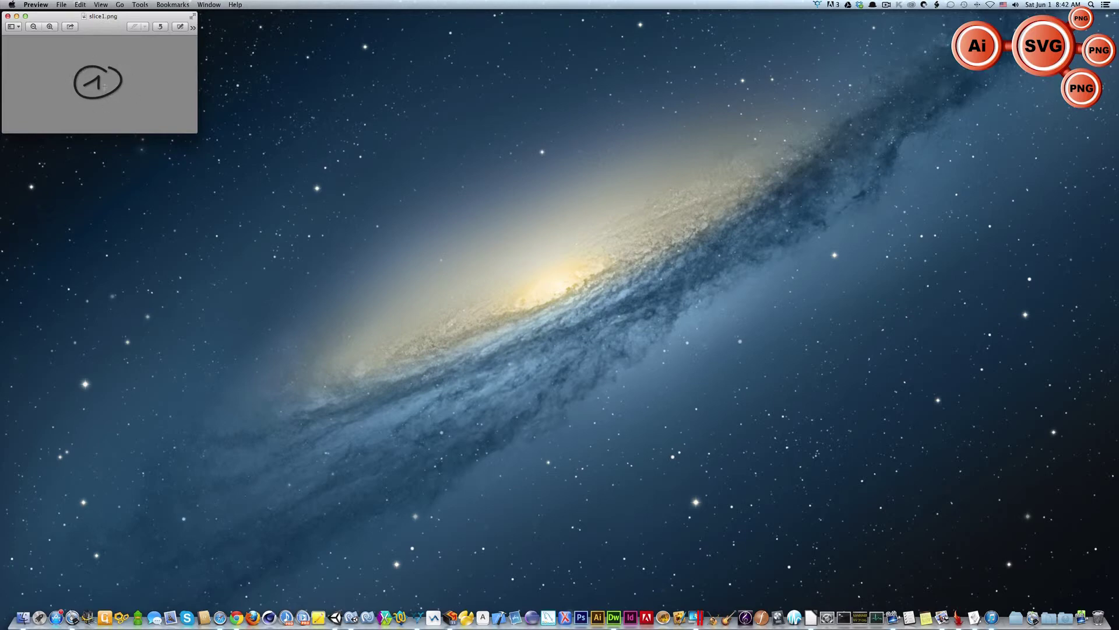
# Close the slice1.png preview, untick fhd for slice1–slice3, and turn off hd for all slices.
pyautogui.click(7, 15)
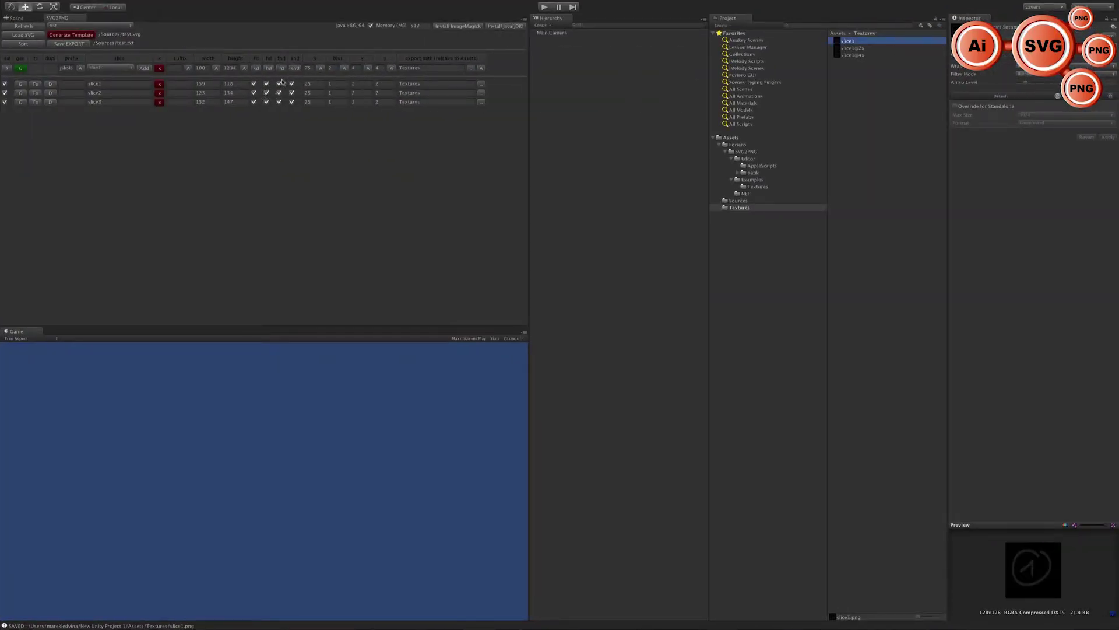
pyautogui.click(279, 84)
pyautogui.click(279, 92)
pyautogui.click(279, 102)
pyautogui.click(269, 69)
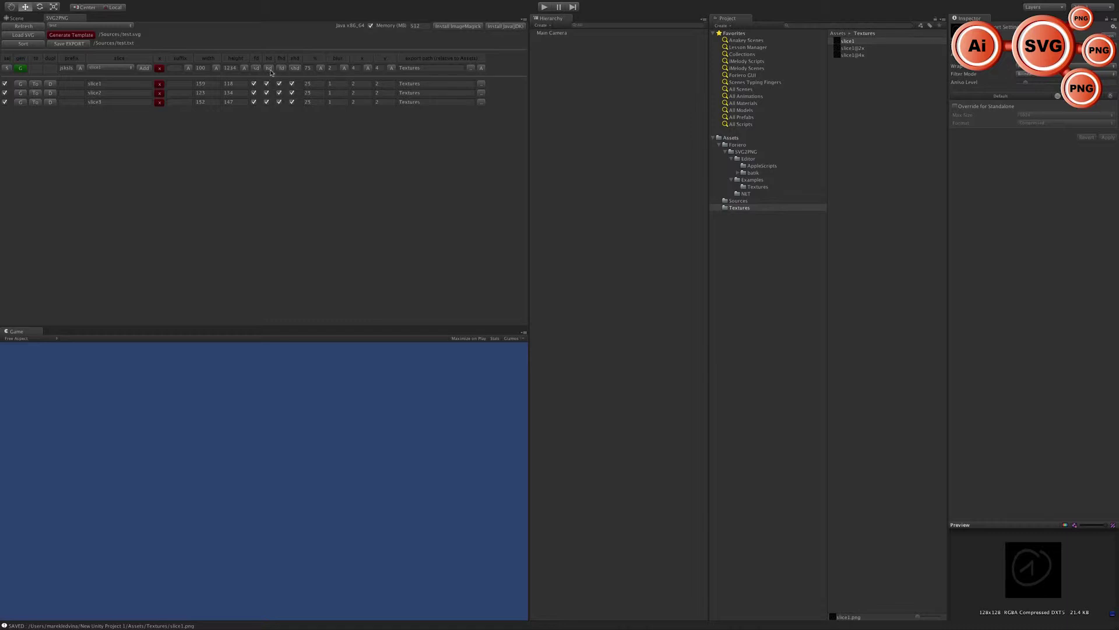
# Toggle the slices' export selection until all three slices are selected.
pyautogui.click(6, 69)
pyautogui.click(4, 102)
pyautogui.click(4, 102)
pyautogui.click(4, 93)
pyautogui.click(6, 68)
pyautogui.click(6, 68)
# Re-enable hd for all slices and apply the prefix_ prefix to all three slice rows.
pyautogui.click(267, 68)
pyautogui.click(175, 68)
pyautogui.click(80, 68)
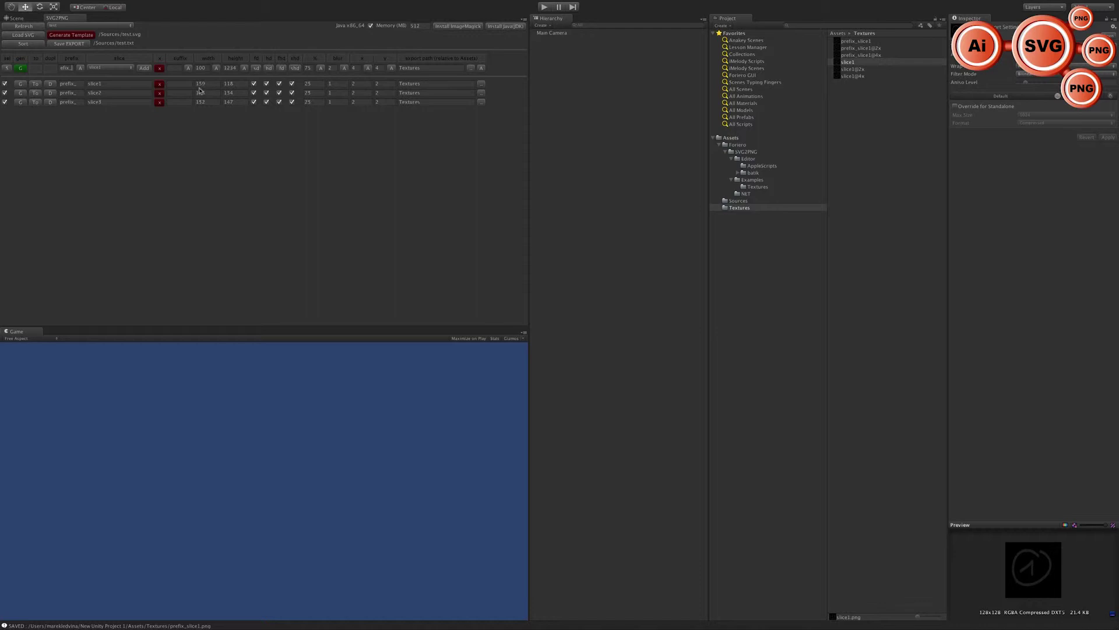
# Set slice1's export width to 50 and height to 0, then select the re-exported prefix_slice1 texture.
pyautogui.click(200, 84)
pyautogui.write('50')
pyautogui.press('Tab')
pyautogui.write('0')
pyautogui.click(860, 42)
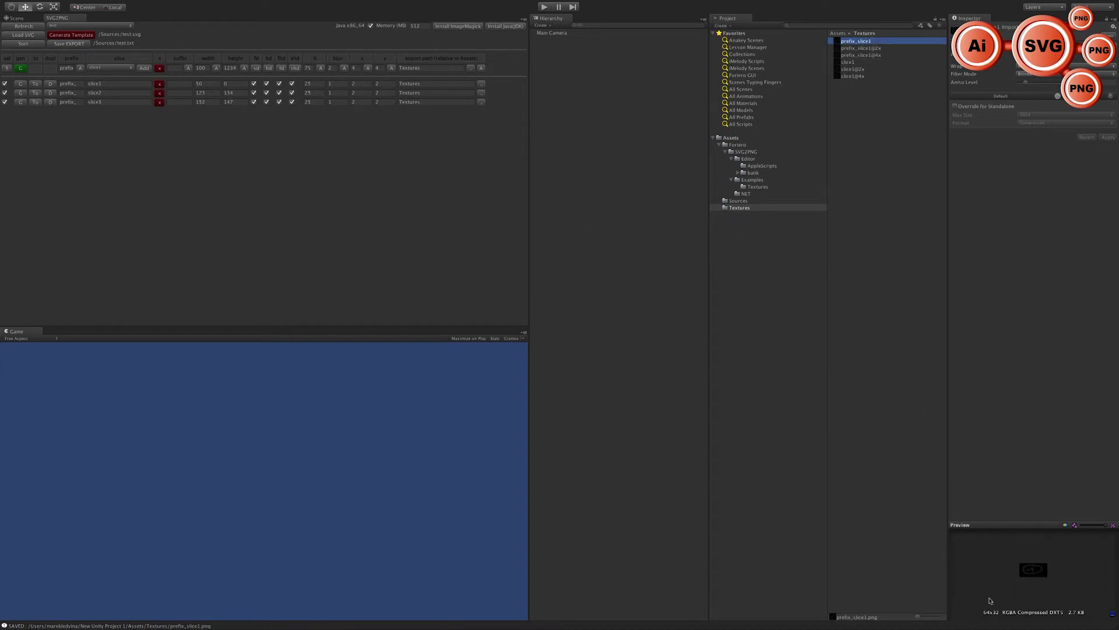
pyautogui.rightClick(853, 45)
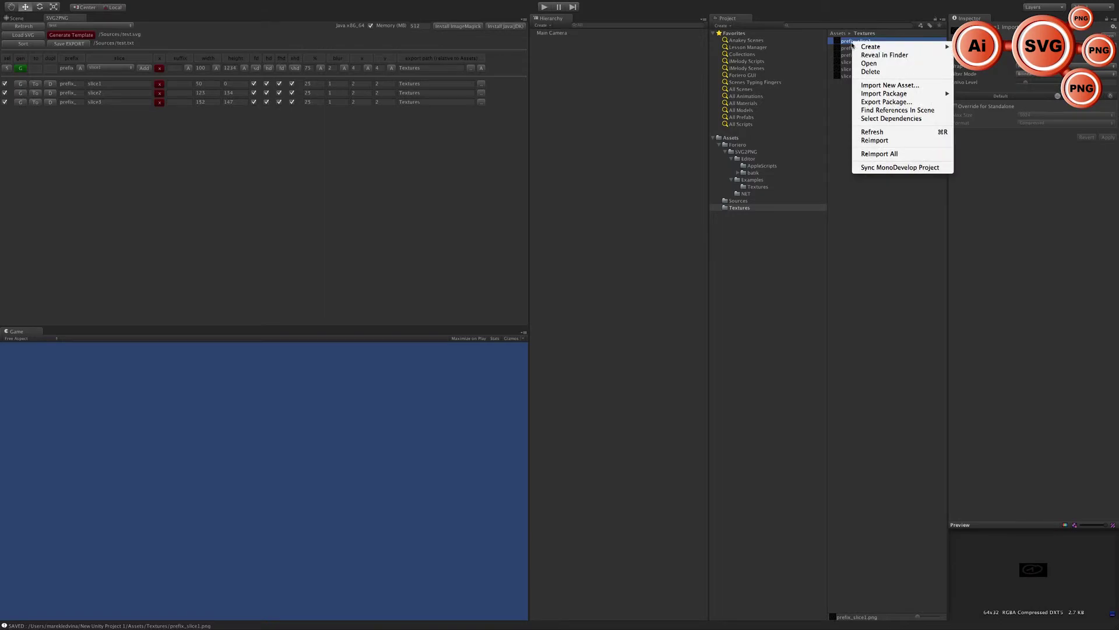
pyautogui.click(884, 55)
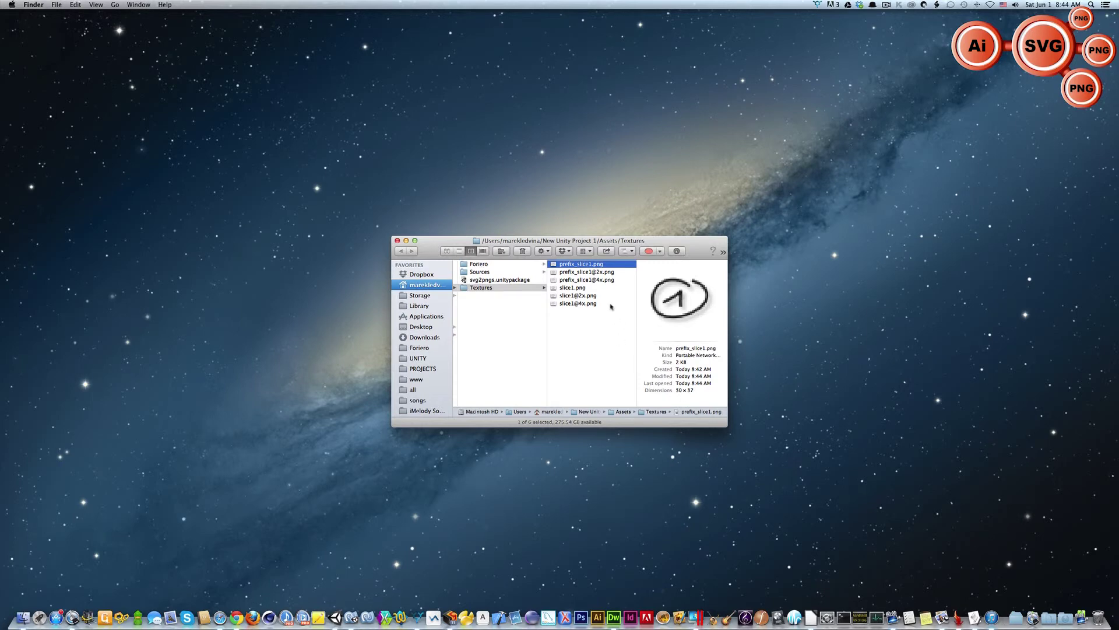
pyautogui.click(595, 272)
pyautogui.click(593, 279)
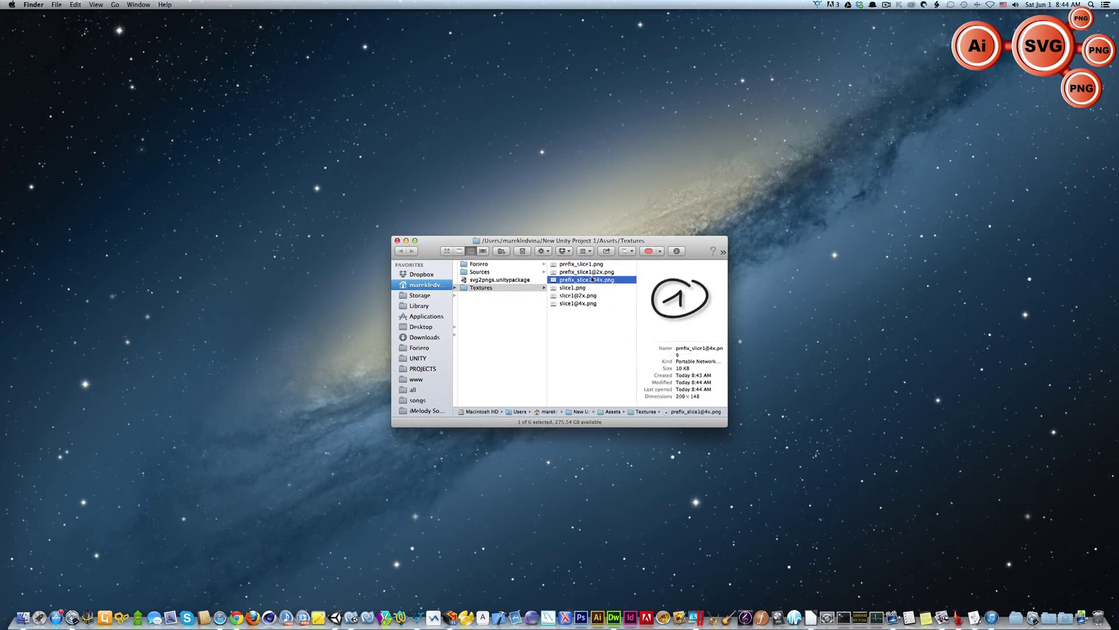
pyautogui.click(593, 272)
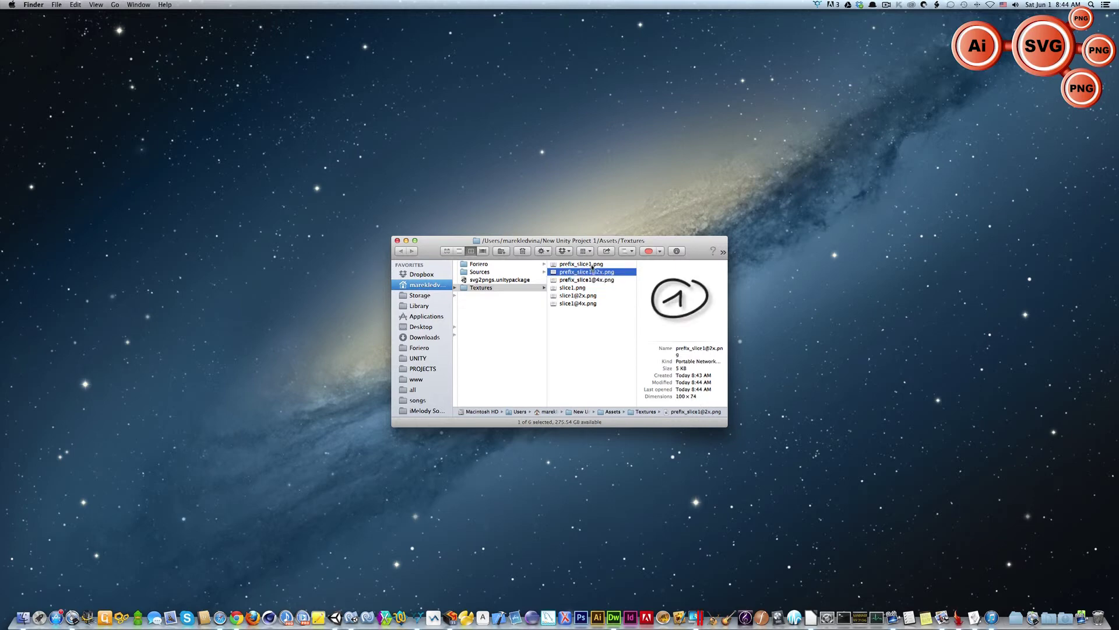
# Open the three prefix_slice1 images side by side to compare 50×37, 100×74 and 200×148, then close them.
pyautogui.doubleClick(592, 264)
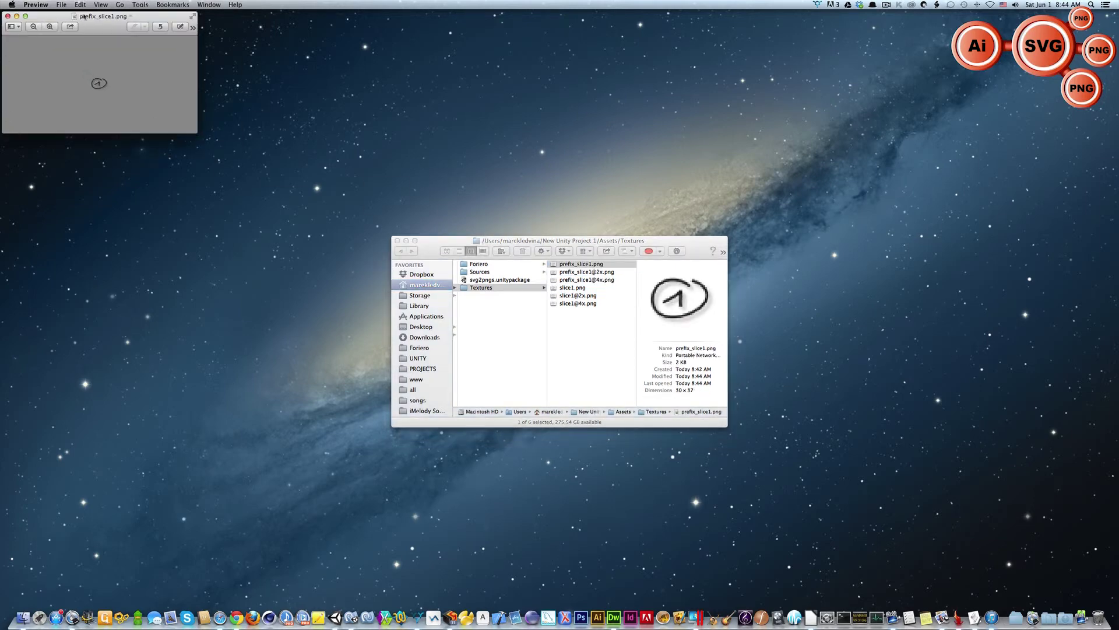
pyautogui.moveTo(86, 17); pyautogui.dragTo(159, 188)
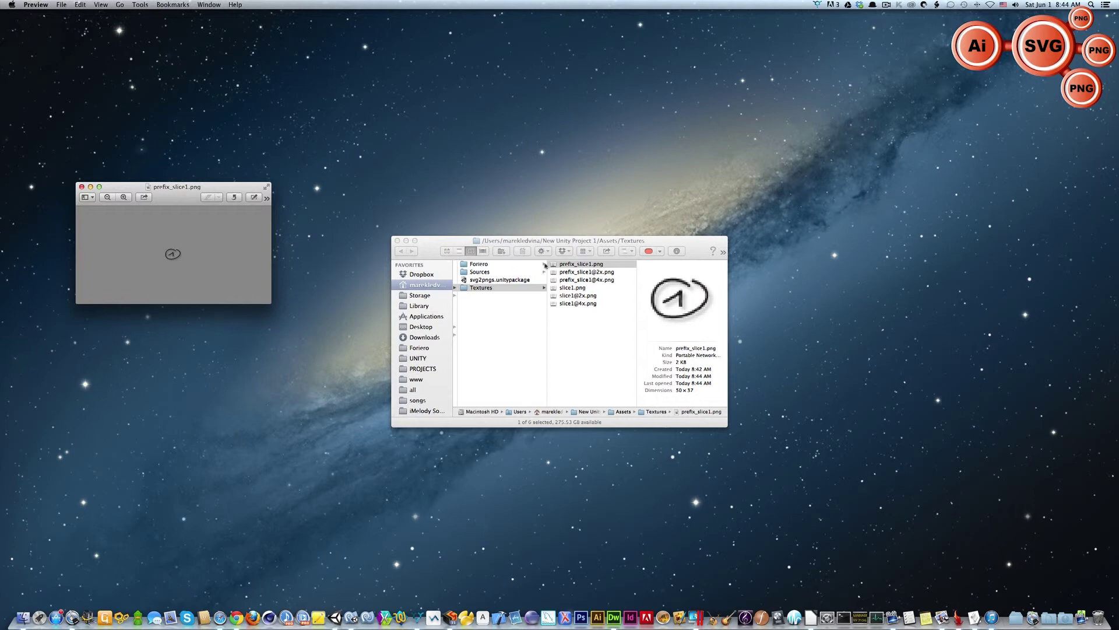
pyautogui.doubleClick(578, 272)
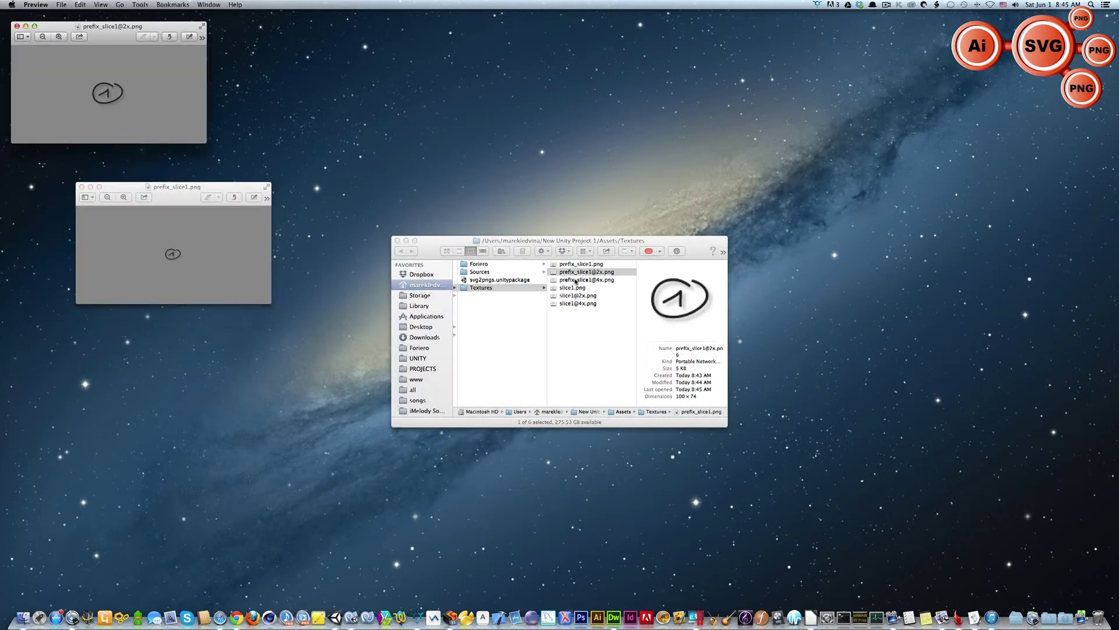
pyautogui.doubleClick(576, 280)
pyautogui.moveTo(122, 42); pyautogui.dragTo(330, 42)
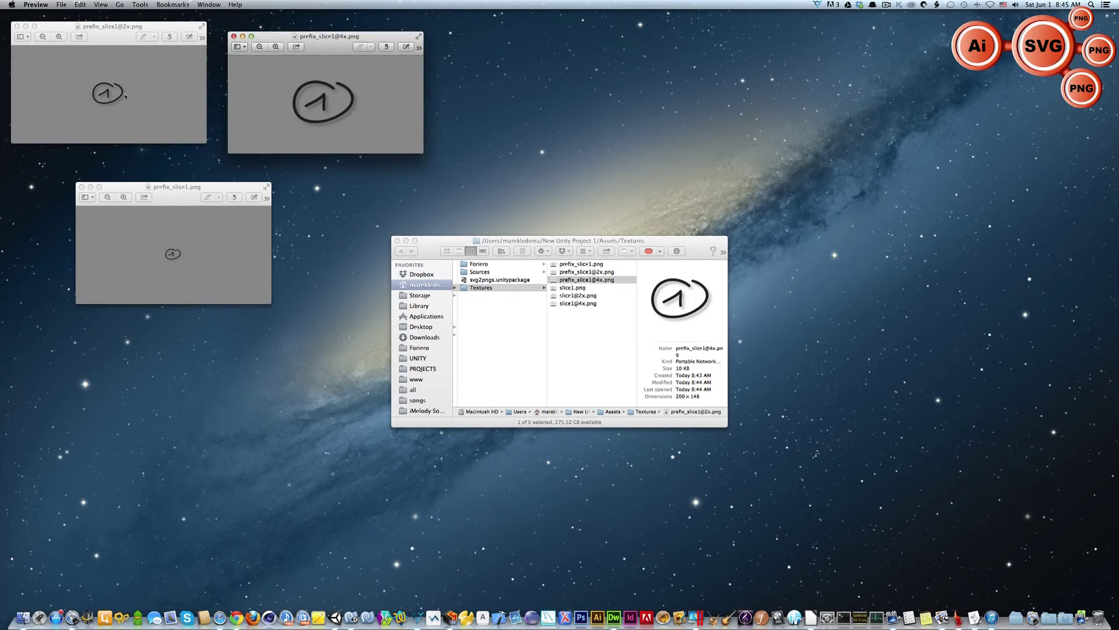
pyautogui.click(234, 37)
pyautogui.click(16, 27)
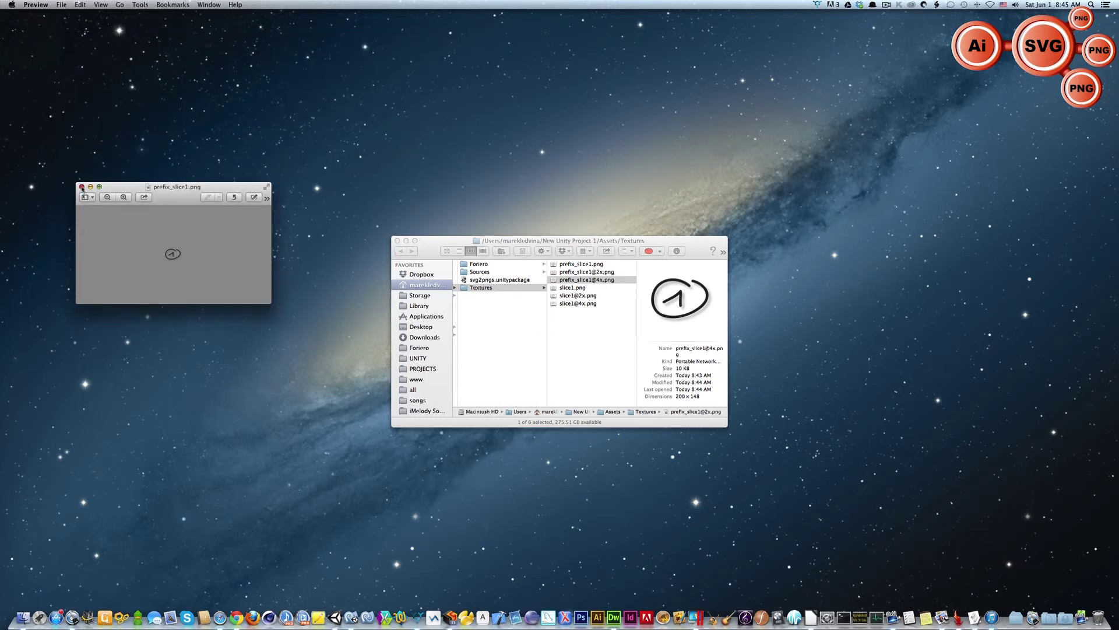
pyautogui.click(81, 187)
# Close Finder, return to Unity, and set slice1's export width to 0 and height to 100.
pyautogui.click(397, 241)
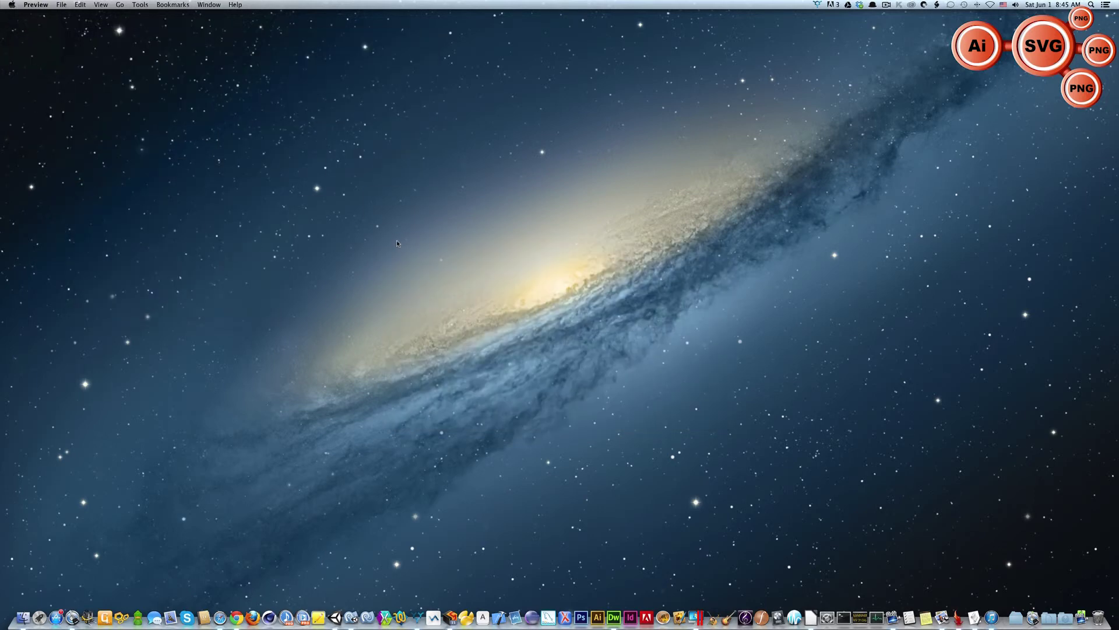
pyautogui.hotkey('ctrl', 'Right')
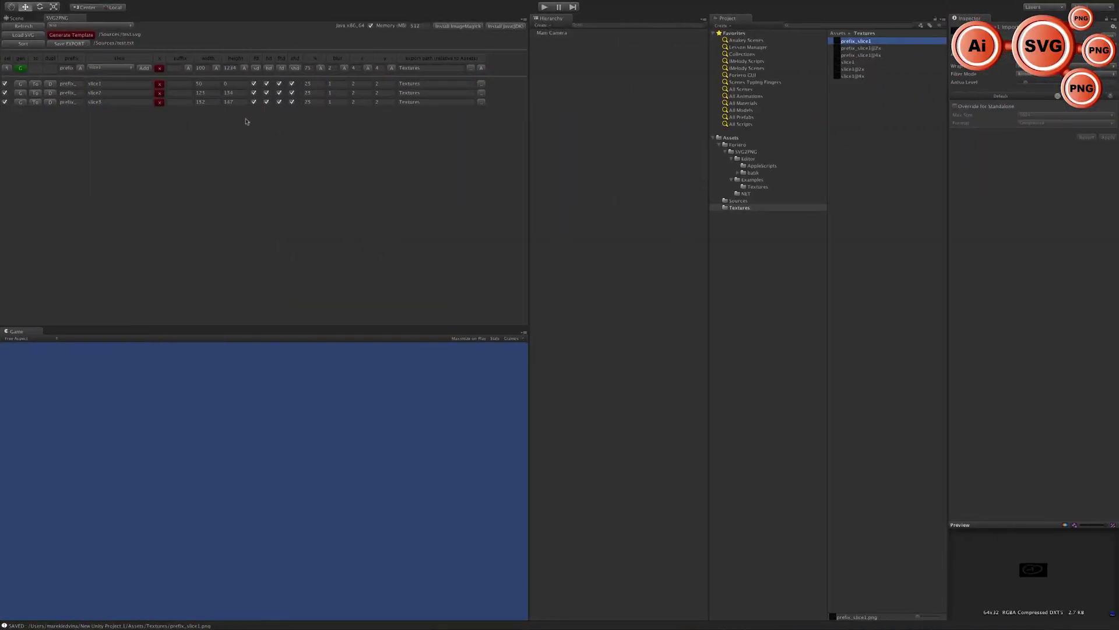
pyautogui.click(198, 83)
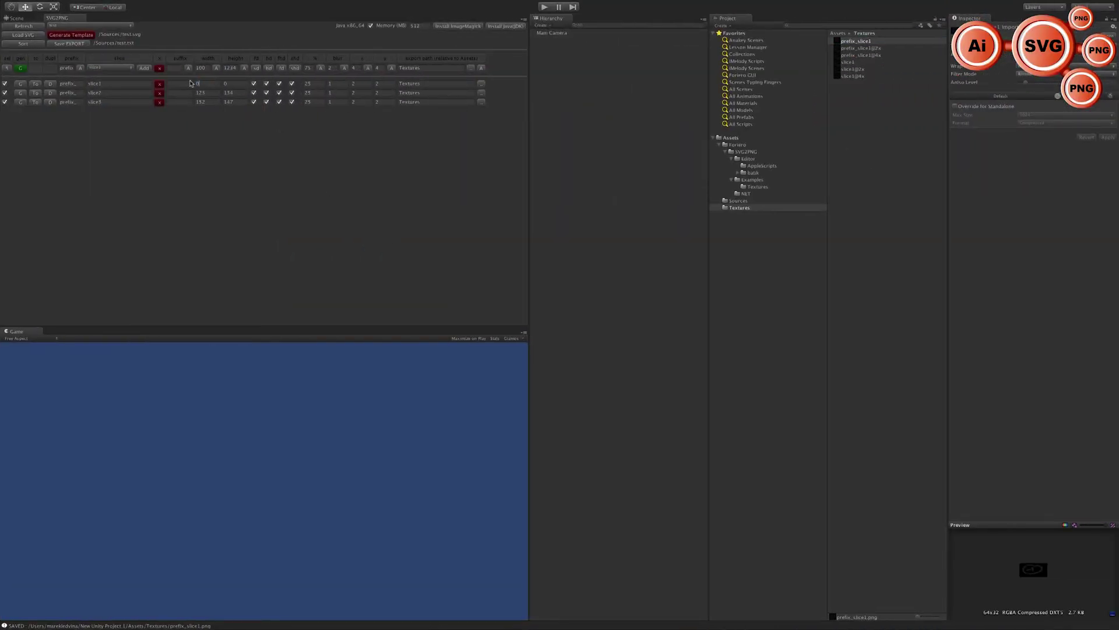
pyautogui.write('0')
pyautogui.press('Tab')
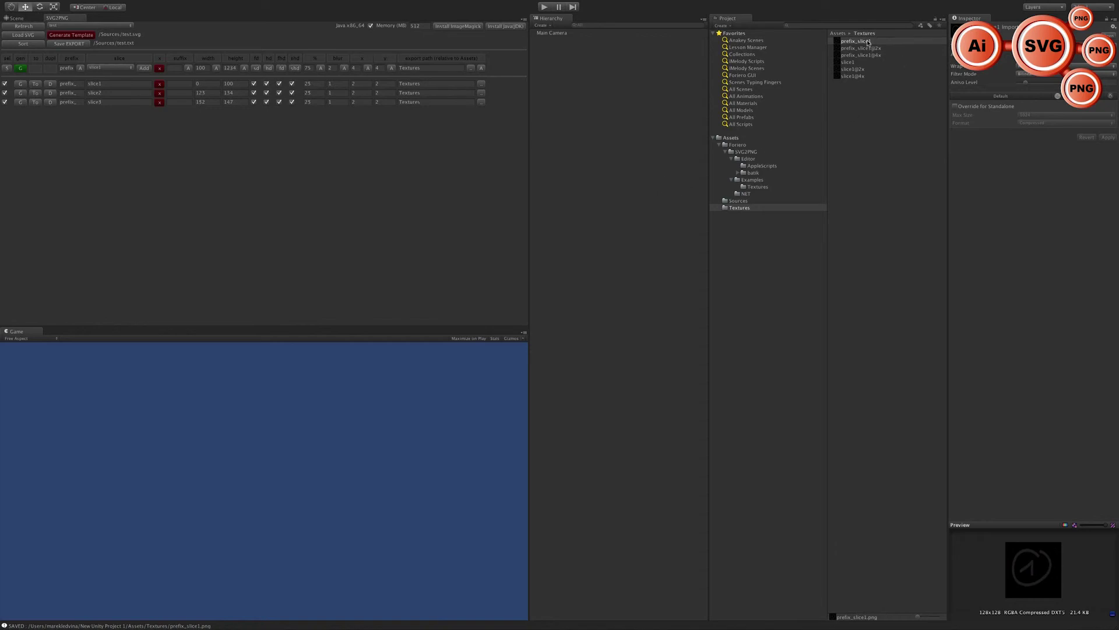
# Reveal prefix_slice1 in Finder, read its 135 × 100 dimensions, and switch back to Unity.
pyautogui.rightClick(868, 42)
pyautogui.click(881, 50)
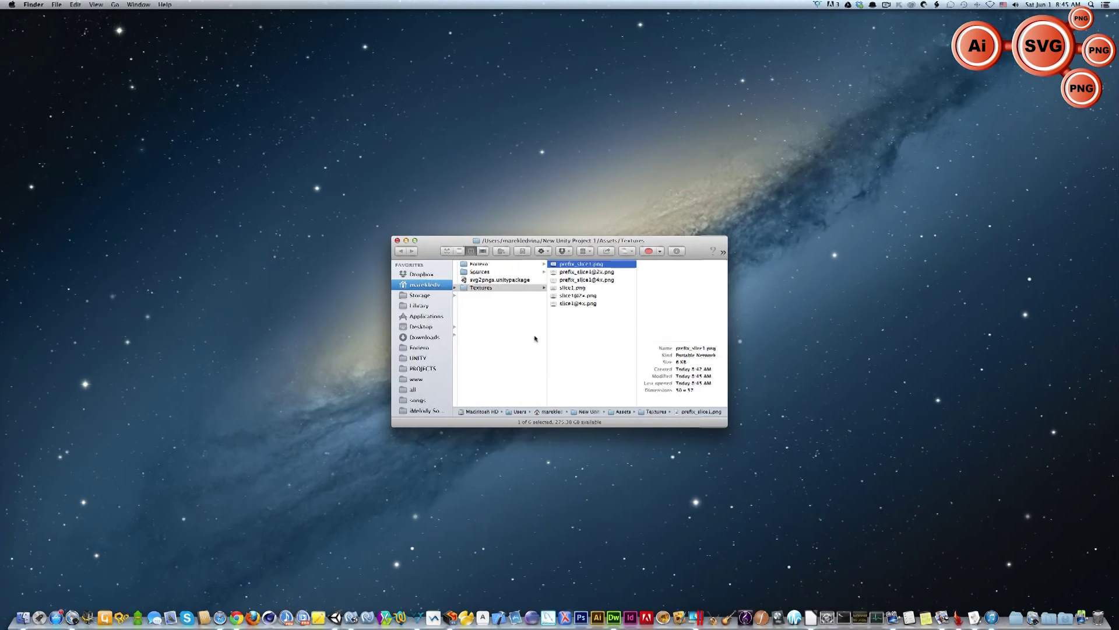
pyautogui.doubleClick(695, 390)
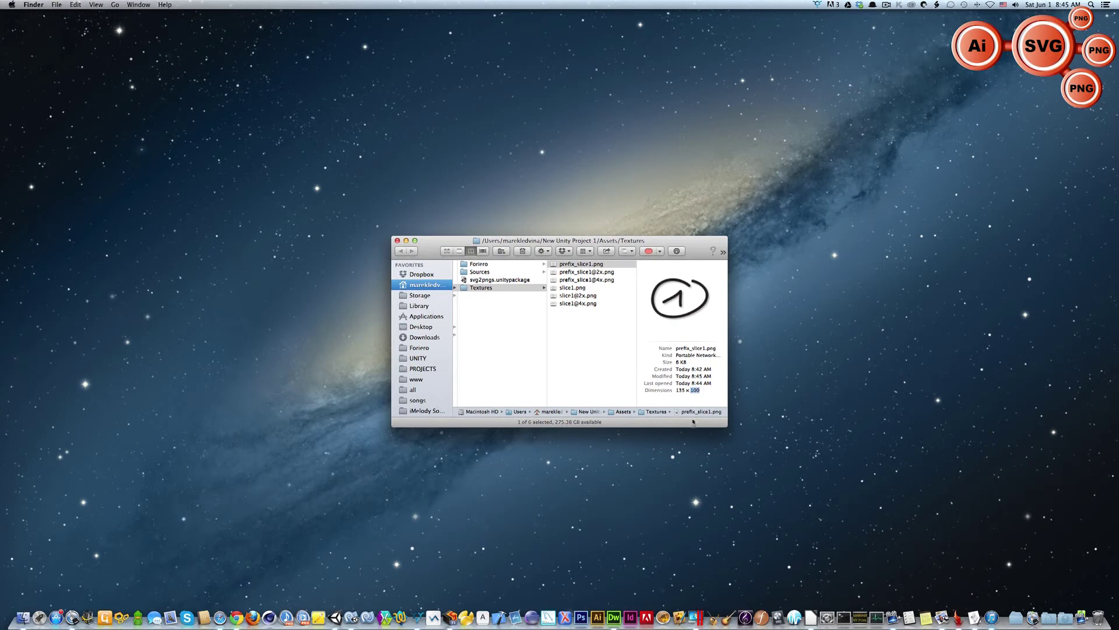
pyautogui.moveTo(676, 391); pyautogui.dragTo(684, 390)
pyautogui.press('super+Tab')
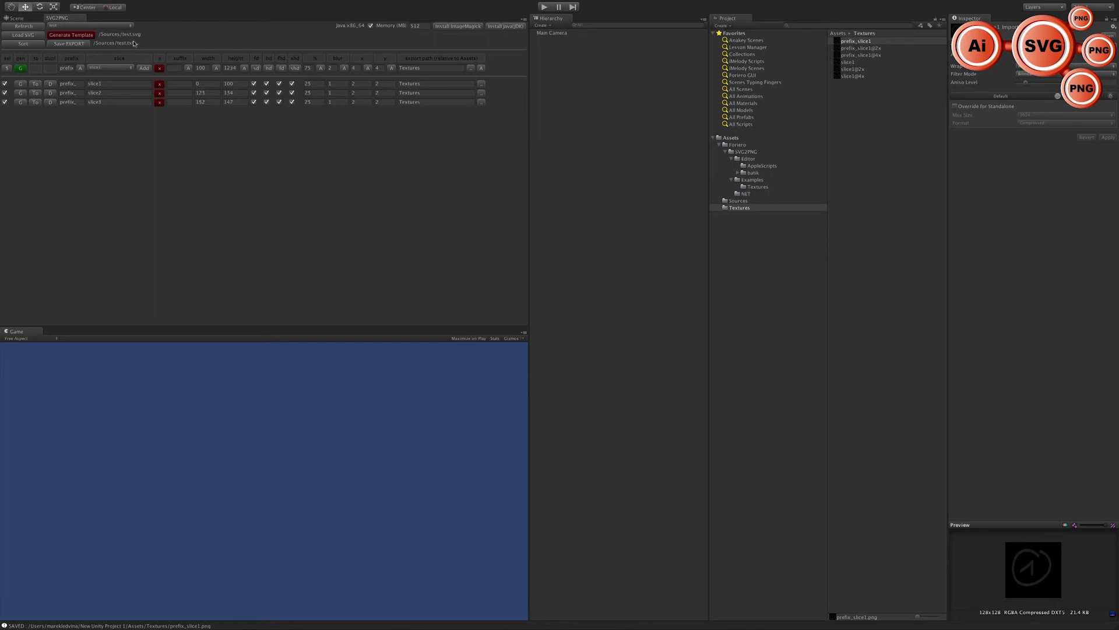
# Inspect test.txt in Sources, refresh SVG2PNG, and load the saved test settings from the dropdown.
pyautogui.click(739, 201)
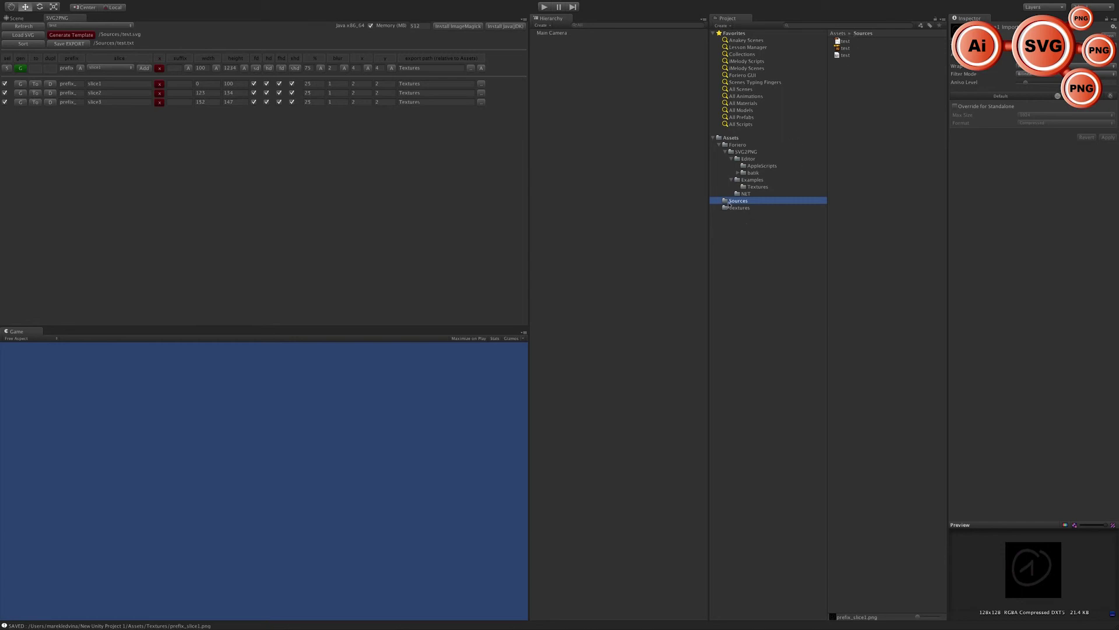
pyautogui.click(843, 56)
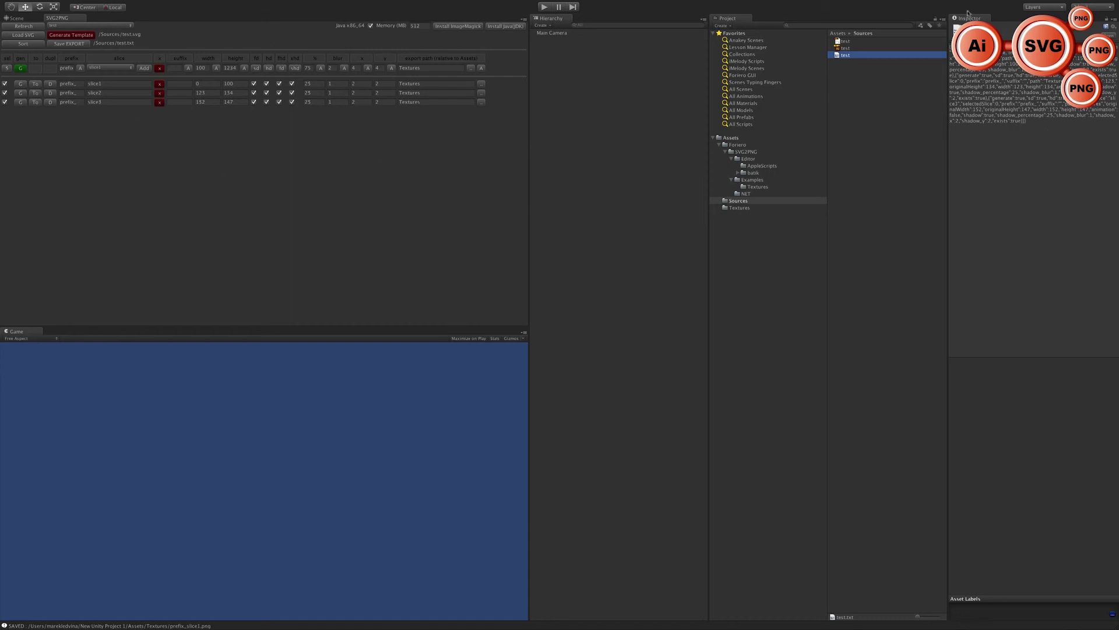
pyautogui.click(17, 28)
pyautogui.click(66, 26)
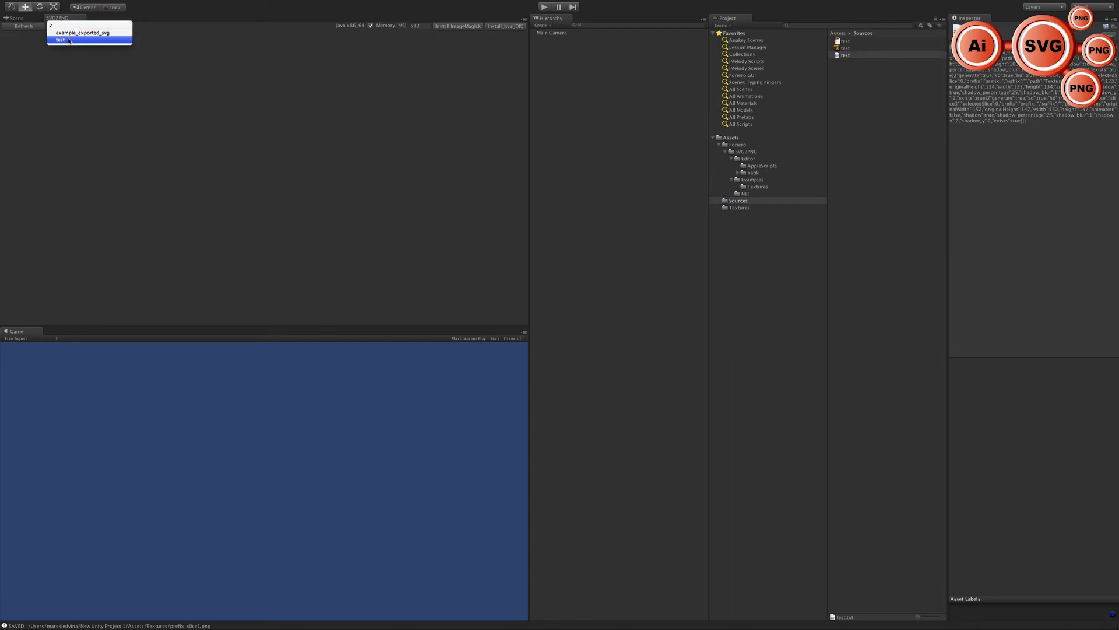
pyautogui.click(69, 40)
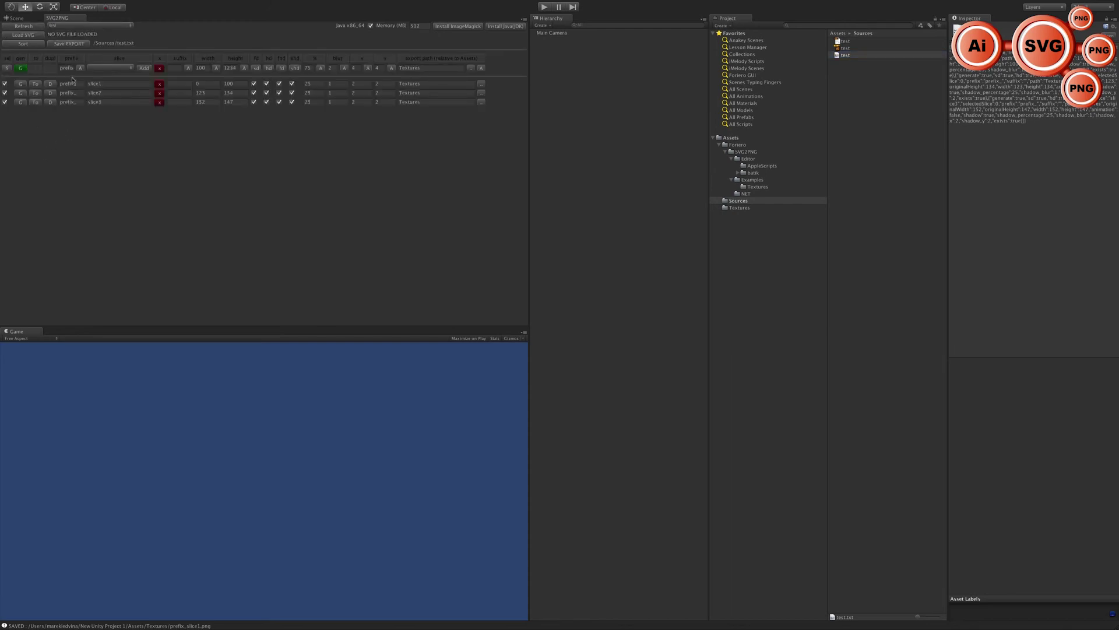